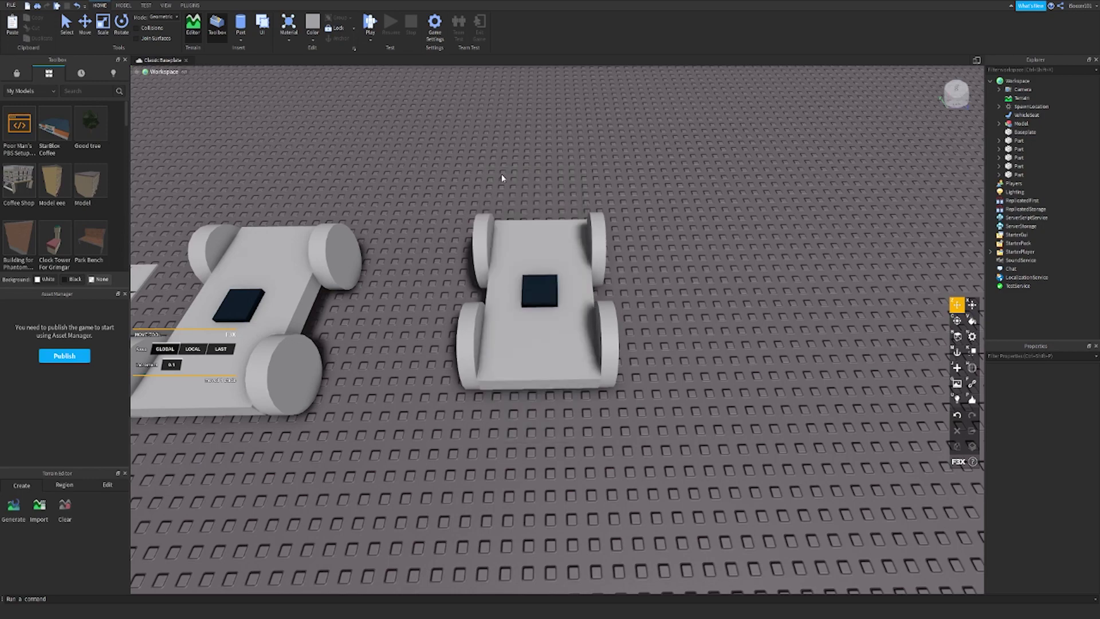
- Paint all four wheels of the ungrouped car farther from the spawn location Black with the Paint tool
scroll(500, 177, "down", 5)
right_click_drag(493, 169, 573, 298)
scroll(572, 297, "up", 3)
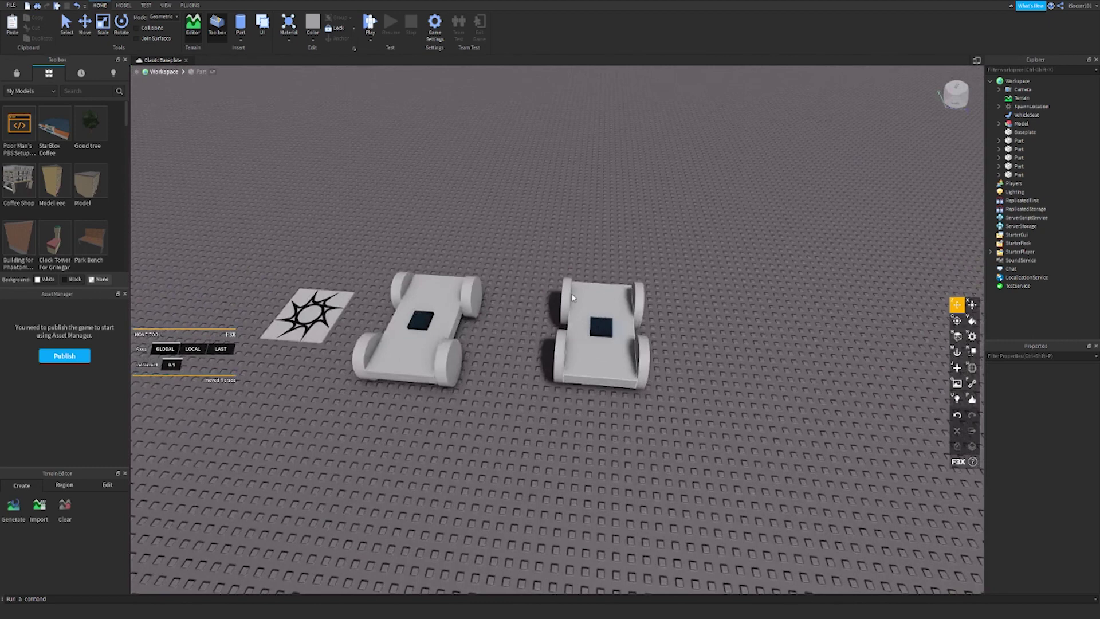
left_click(572, 297)
key("w")
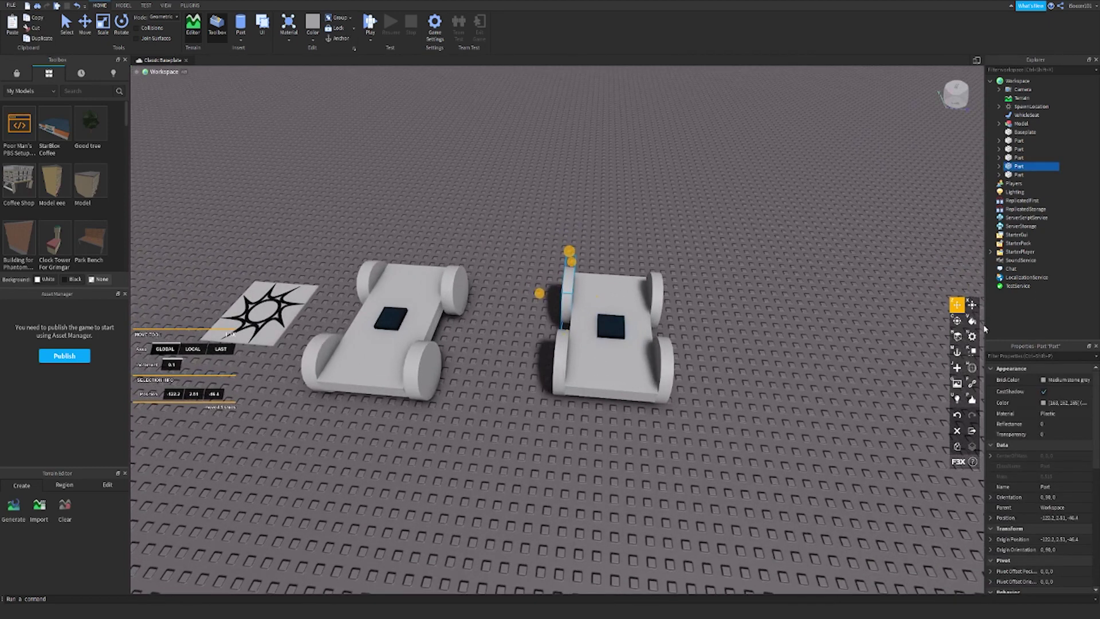
left_click(971, 320)
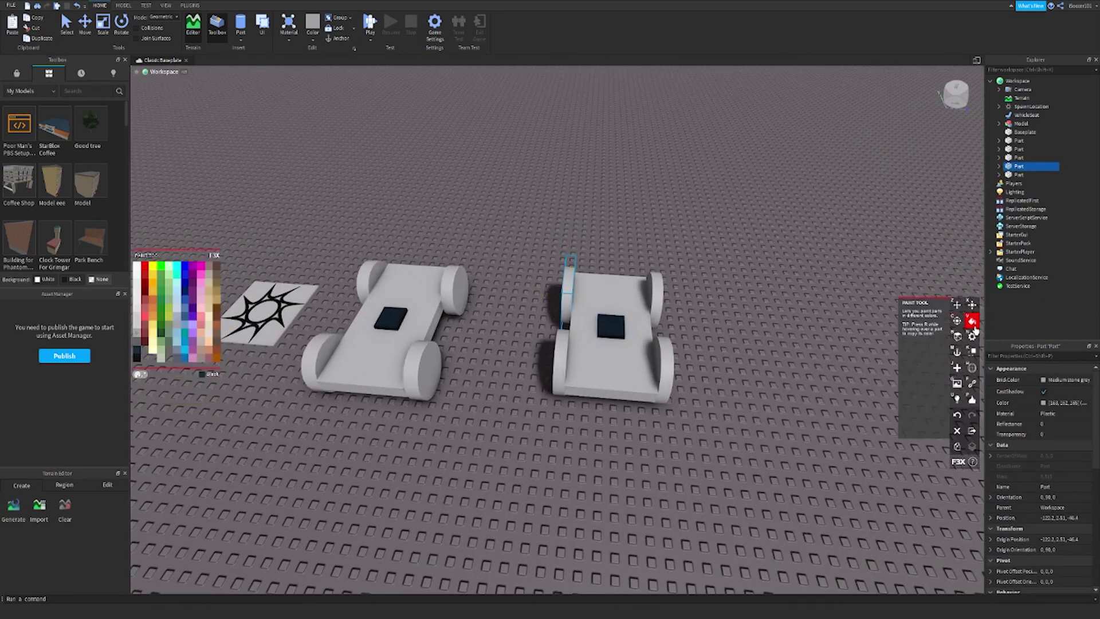
left_click(137, 355)
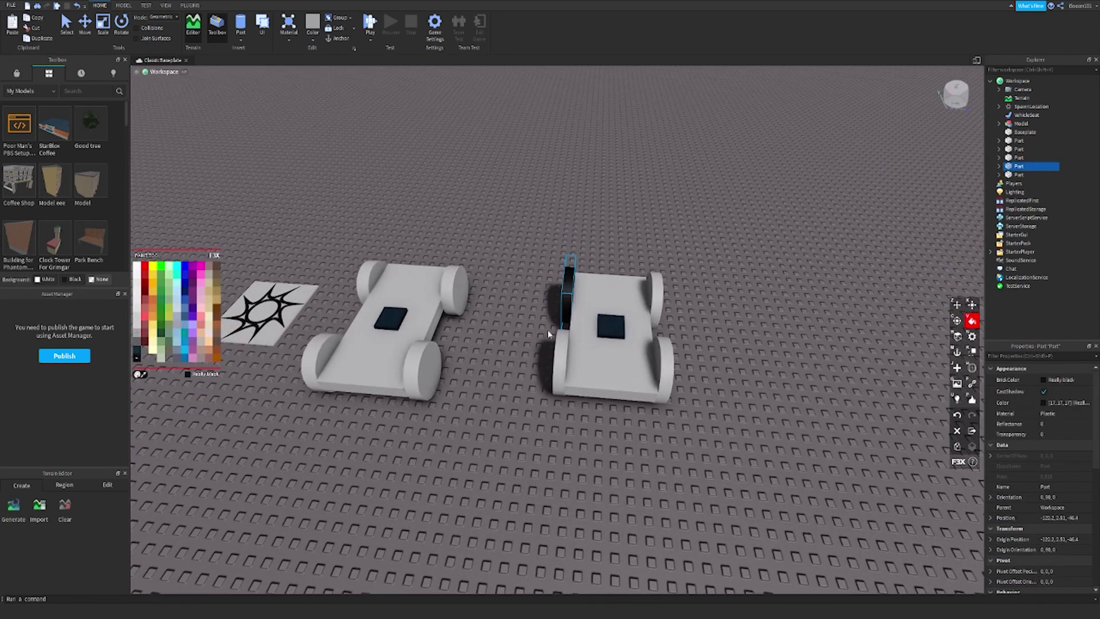
left_click(137, 349)
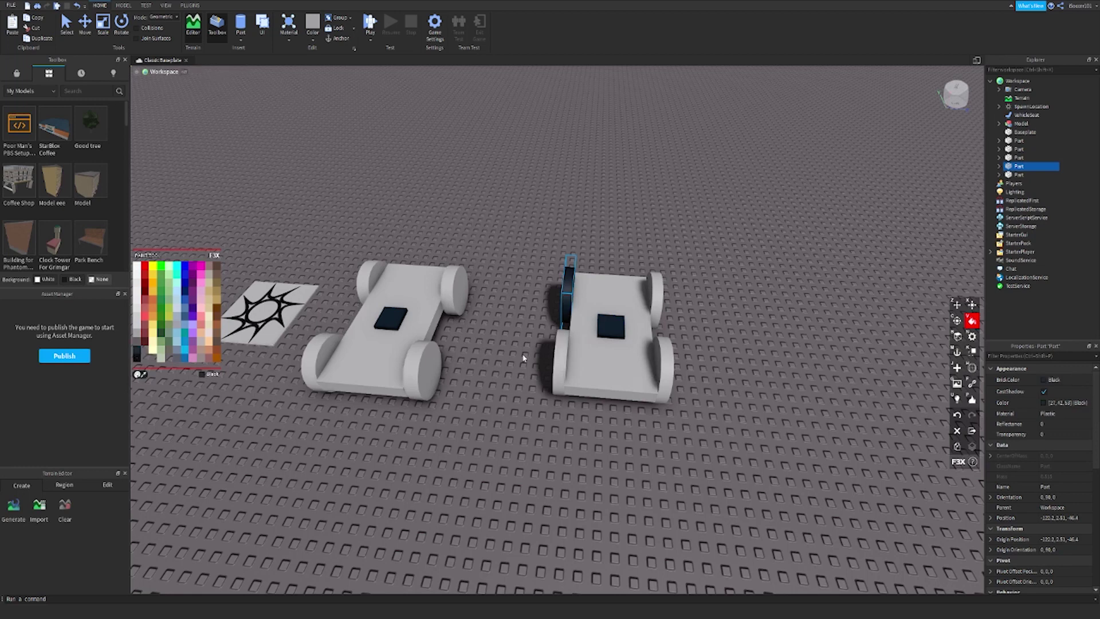
left_click(656, 298)
left_click(662, 365)
key("z")
left_click(736, 322)
- Paint the chassis of the car with the black wheels Terra Cotta and set its material to Wood
left_click(647, 367)
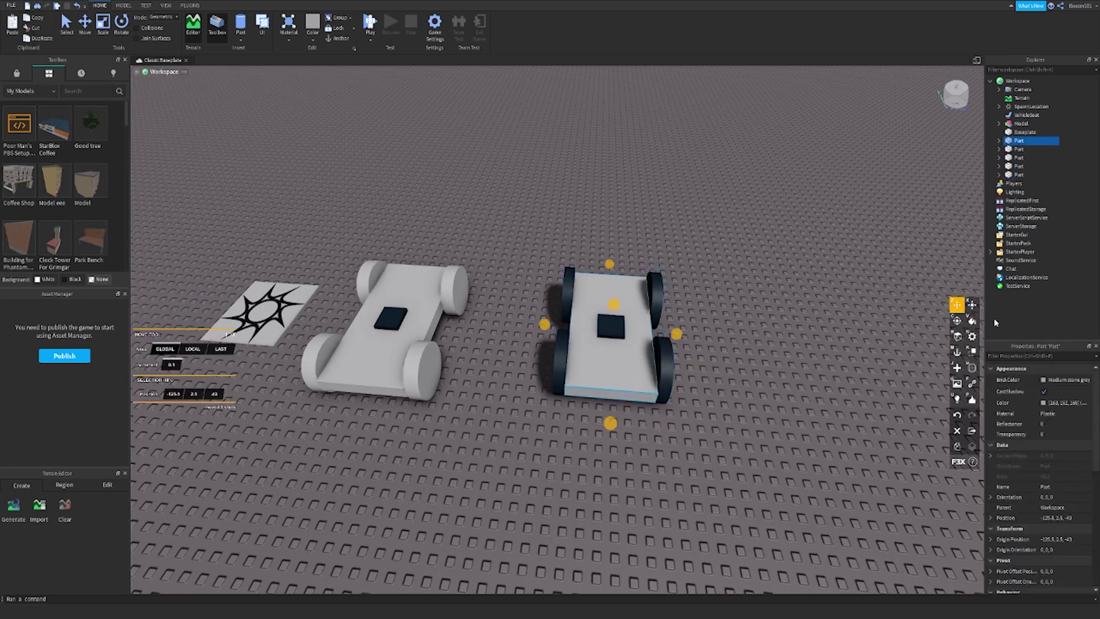
left_click(972, 324)
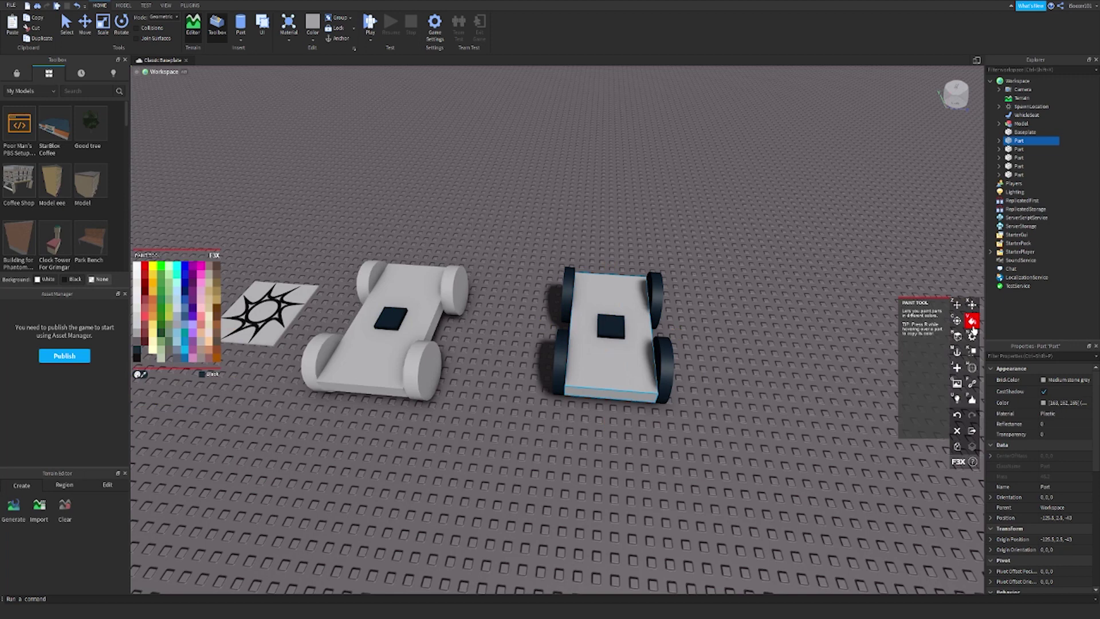
left_click(145, 312)
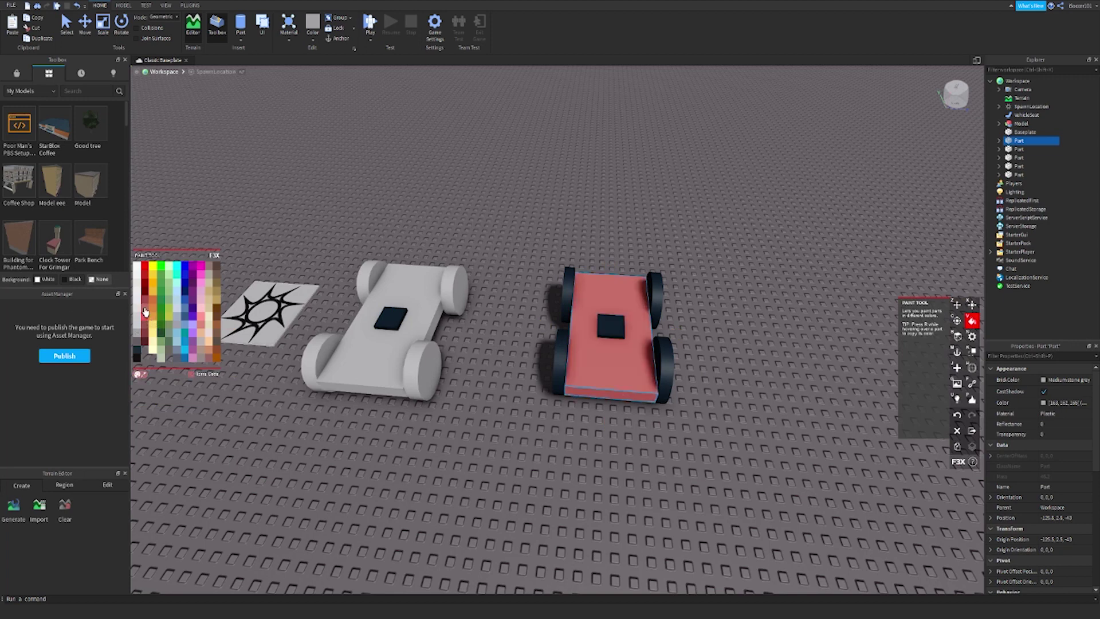
left_click(971, 336)
left_click(177, 298)
left_click(314, 332)
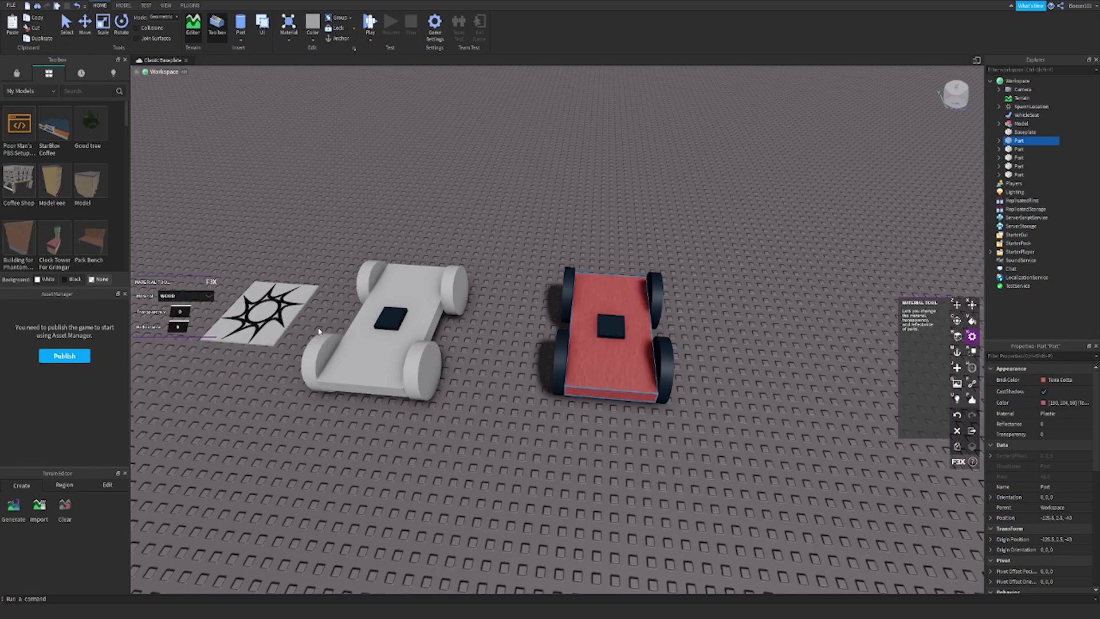
key("z")
left_click(510, 209)
- Select the red car's four wheels and paint them Baby blue, trying green and Steel blue shades first
right_click_drag(510, 210, 597, 241)
scroll(364, 306, "up", 5)
left_click(365, 306)
left_click(419, 289, "shift")
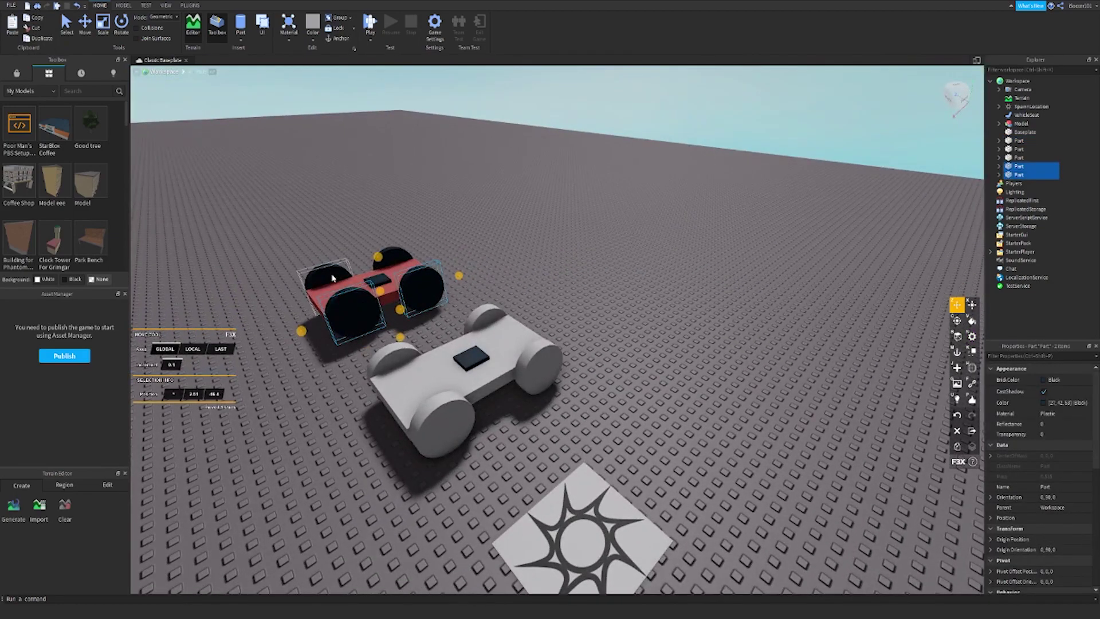
left_click(971, 324)
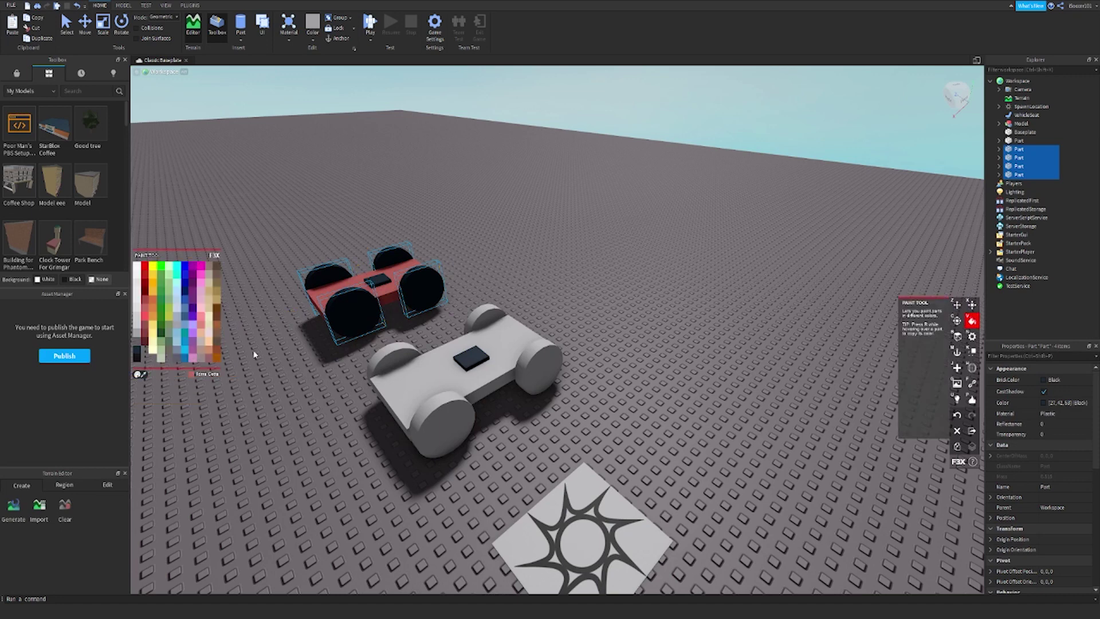
left_click(169, 308)
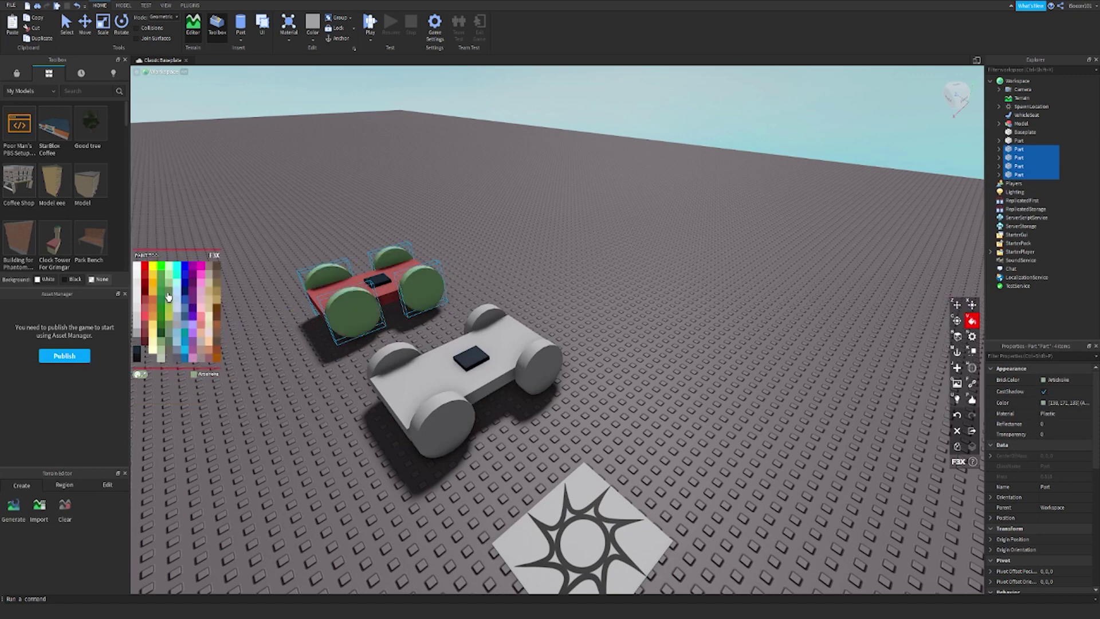
left_click(168, 296)
left_click(183, 312)
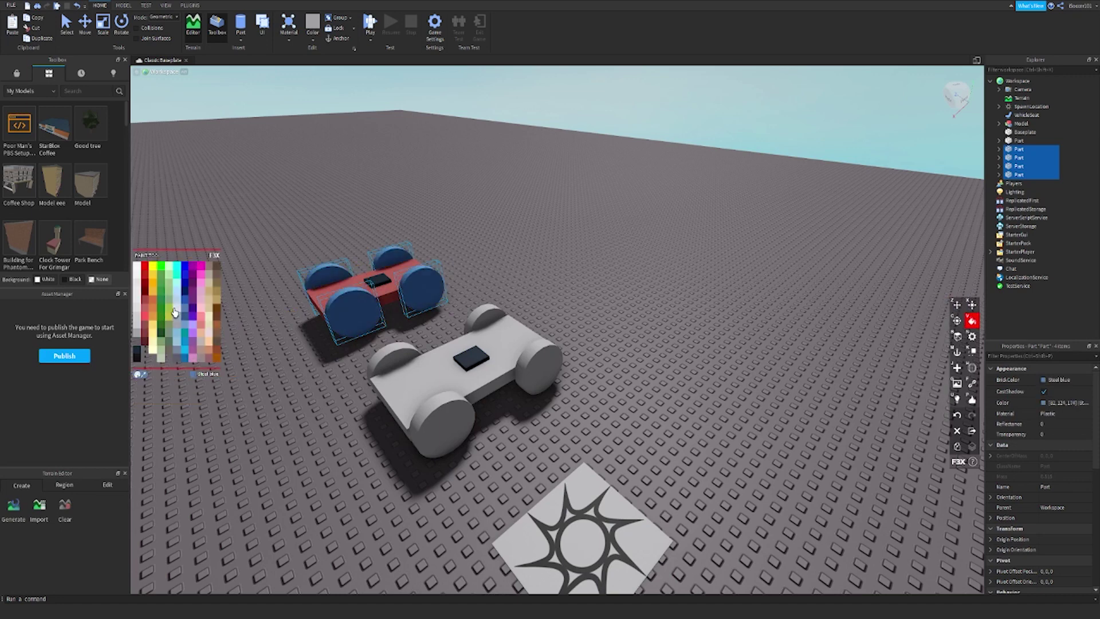
left_click(176, 308)
left_click(183, 318)
left_click(184, 334)
left_click(185, 333)
left_click(178, 339)
key("z")
left_click(566, 267)
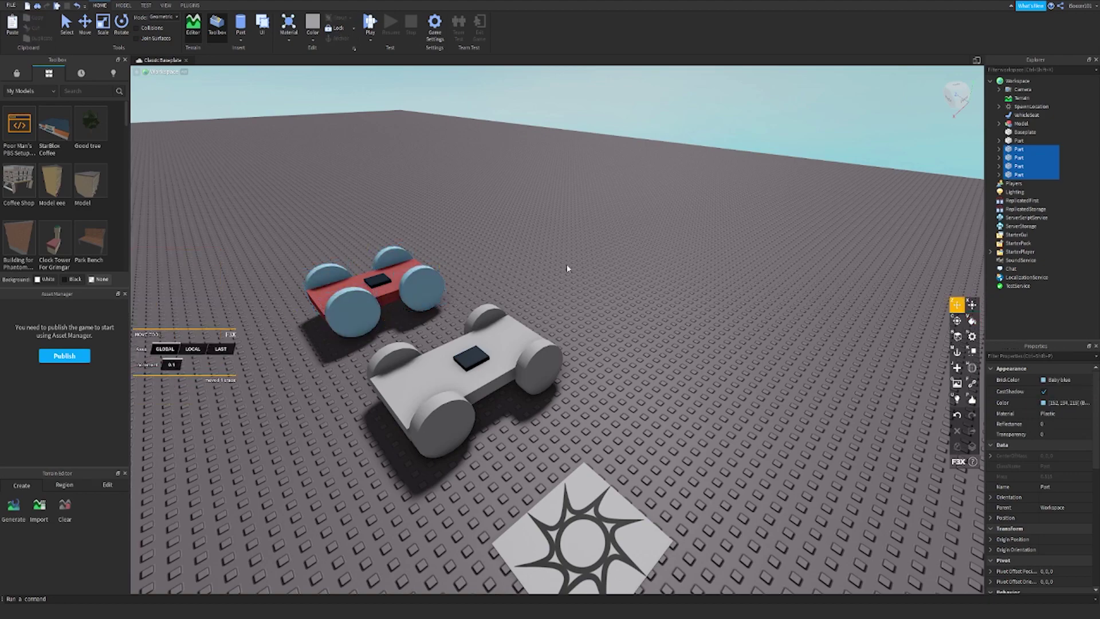
- Inspect the repainted red car from several angles beside the unpainted grey car
key("d")
right_click_drag(566, 268, 562, 270)
key("w")
right_click_drag(553, 332, 559, 326)
scroll(558, 327, "down", 1)
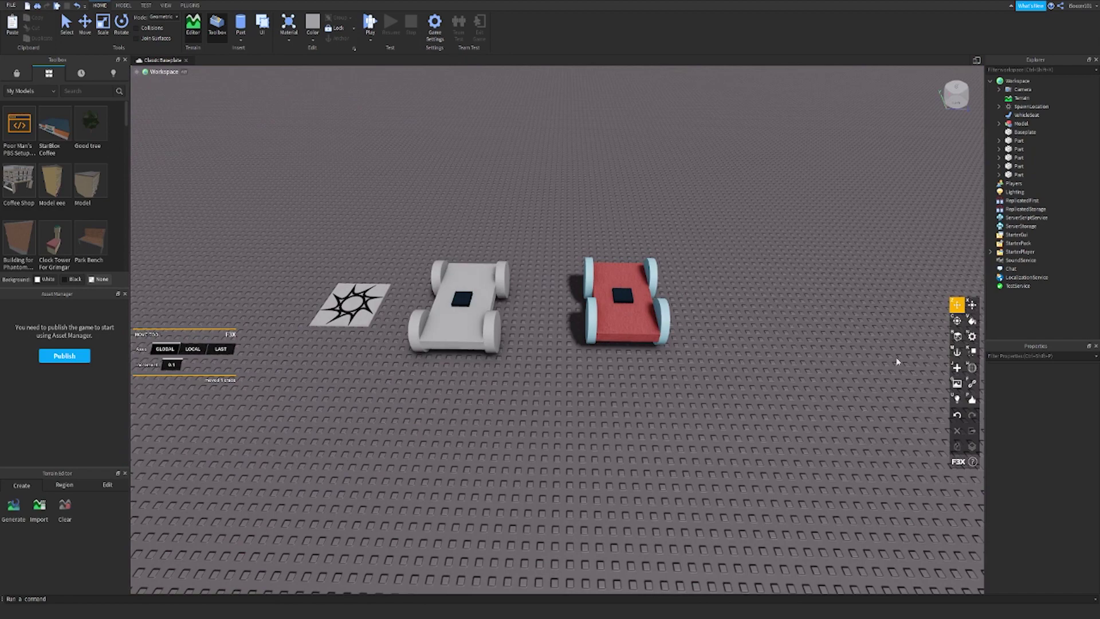
scroll(711, 335, "up", 6)
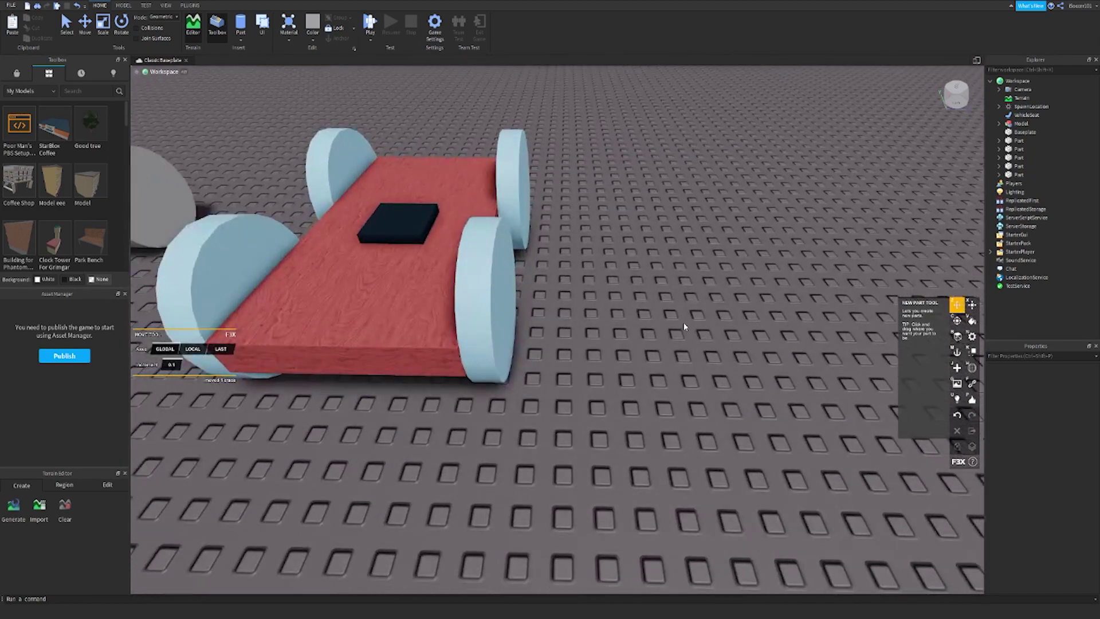
left_click(490, 326)
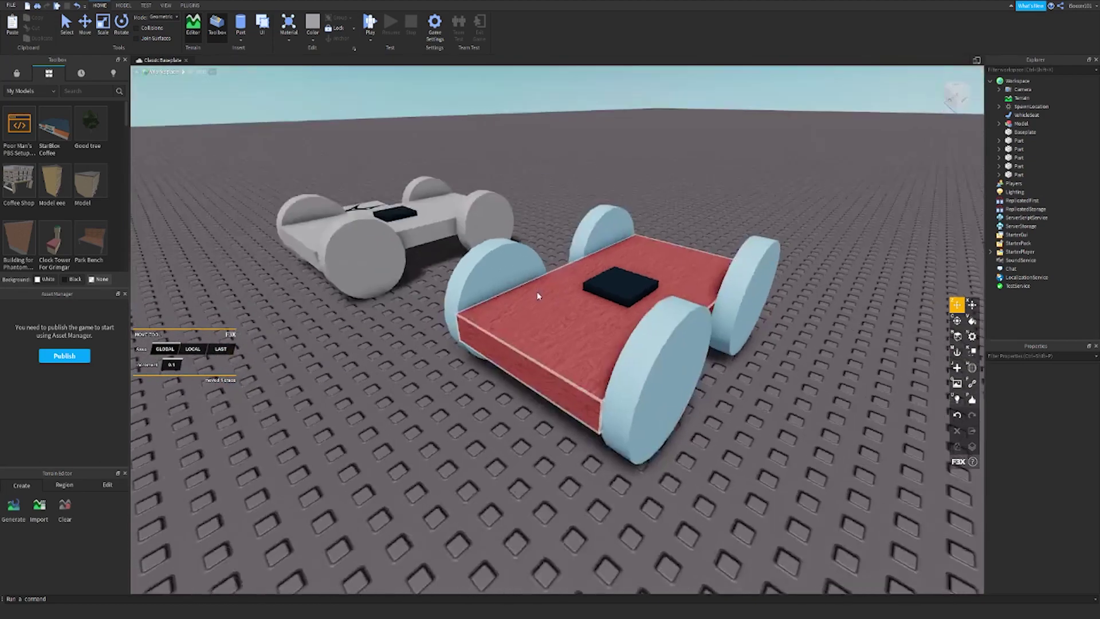
scroll(537, 295, "up", 2)
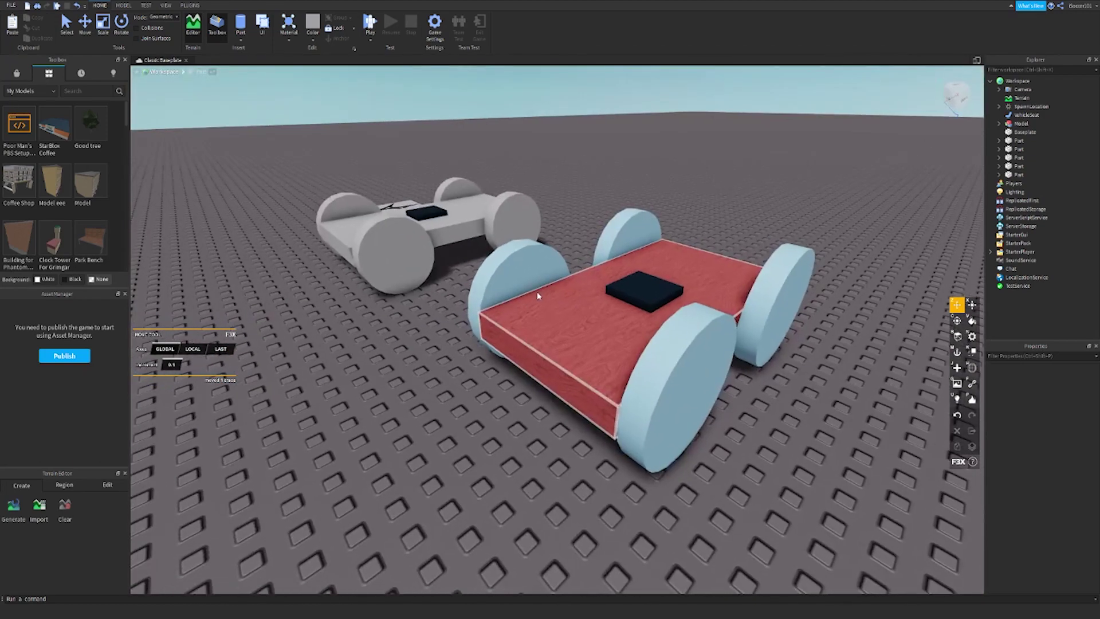
right_click_drag(537, 296, 538, 297)
key("a")
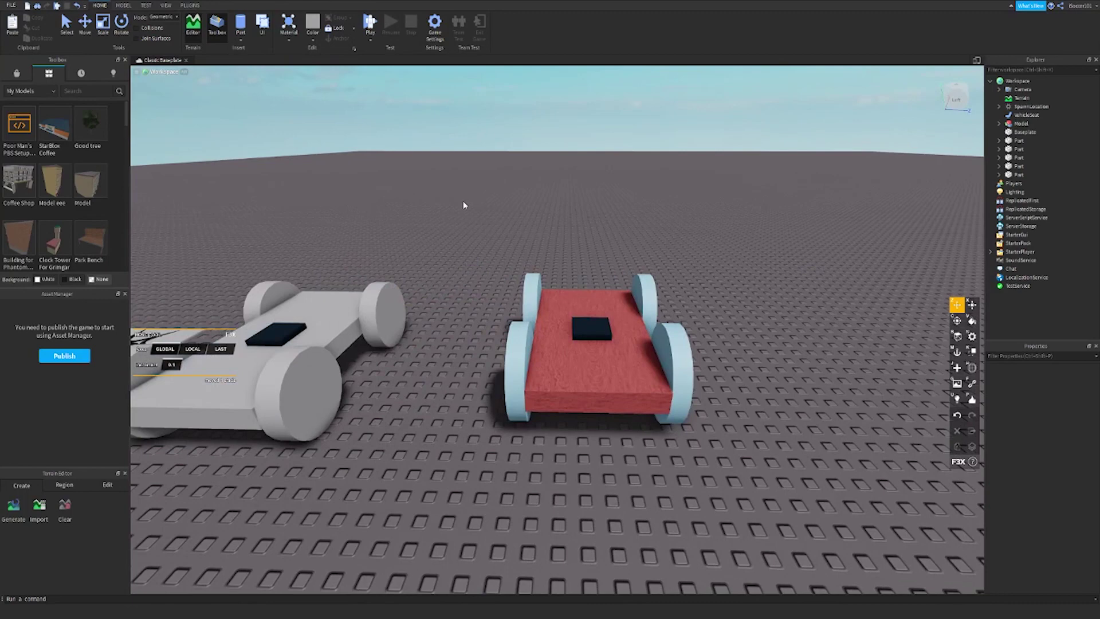
left_click(1017, 125)
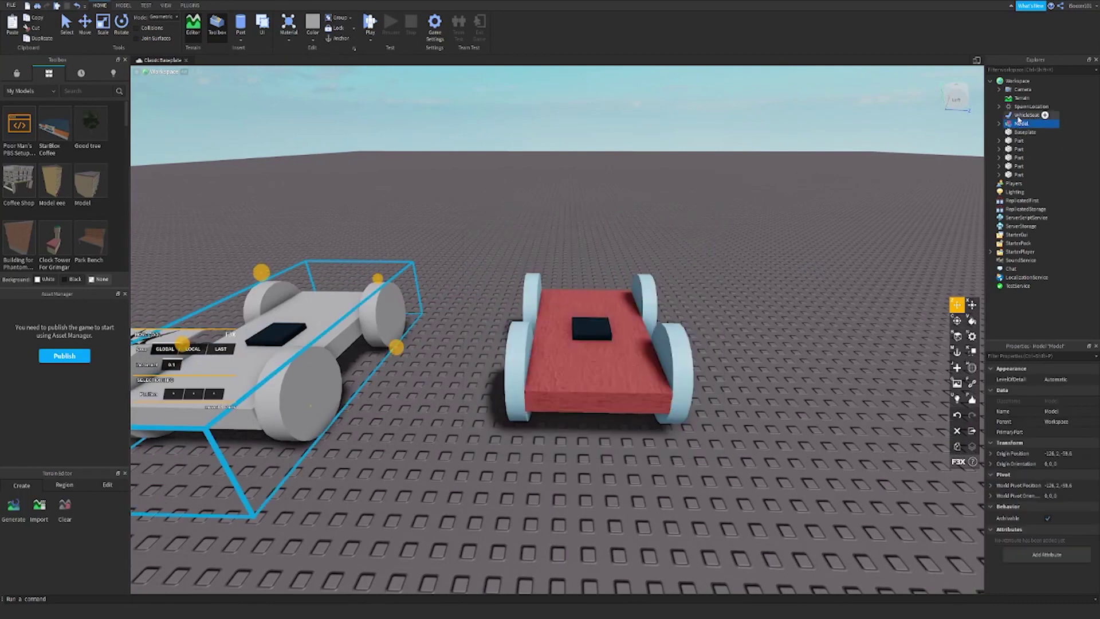
left_click(621, 123)
left_click(531, 297)
left_click(646, 299, "shift")
left_click(802, 241)
- Review the VehicleSeat's Control properties, including MaxSpeed, Torque and TurnSpeed
left_click(1025, 114)
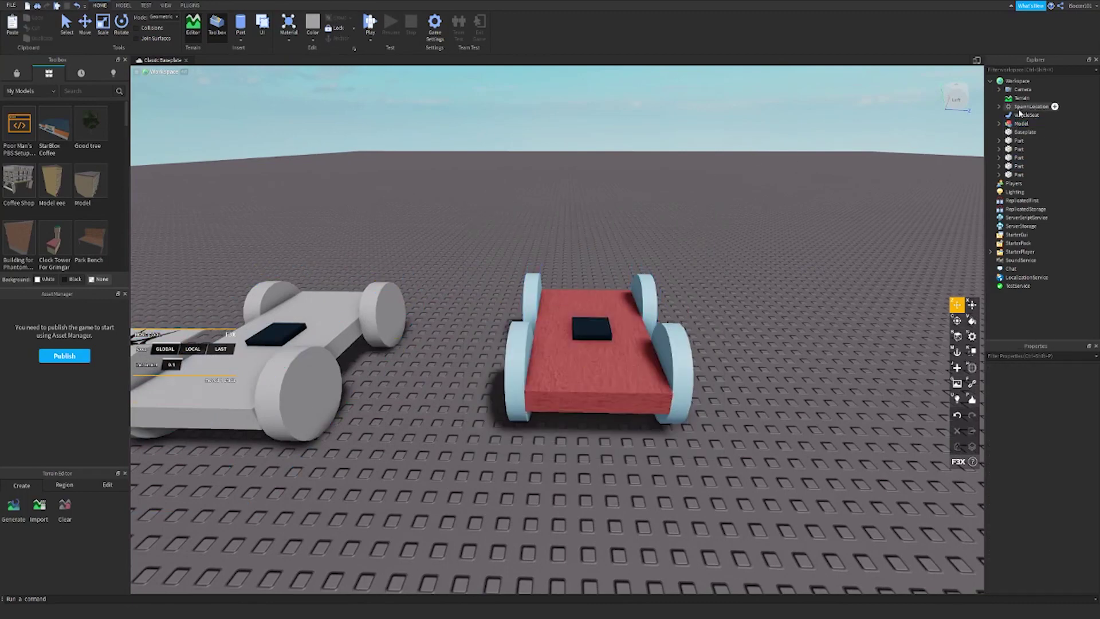
scroll(1059, 424, "down", 10)
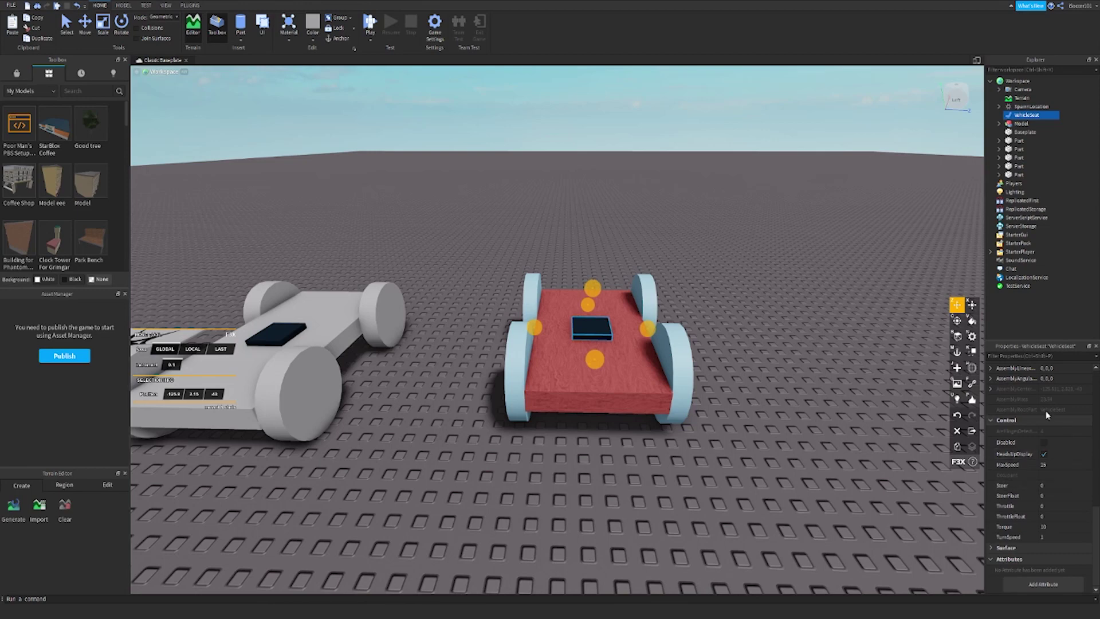
left_click(1059, 464)
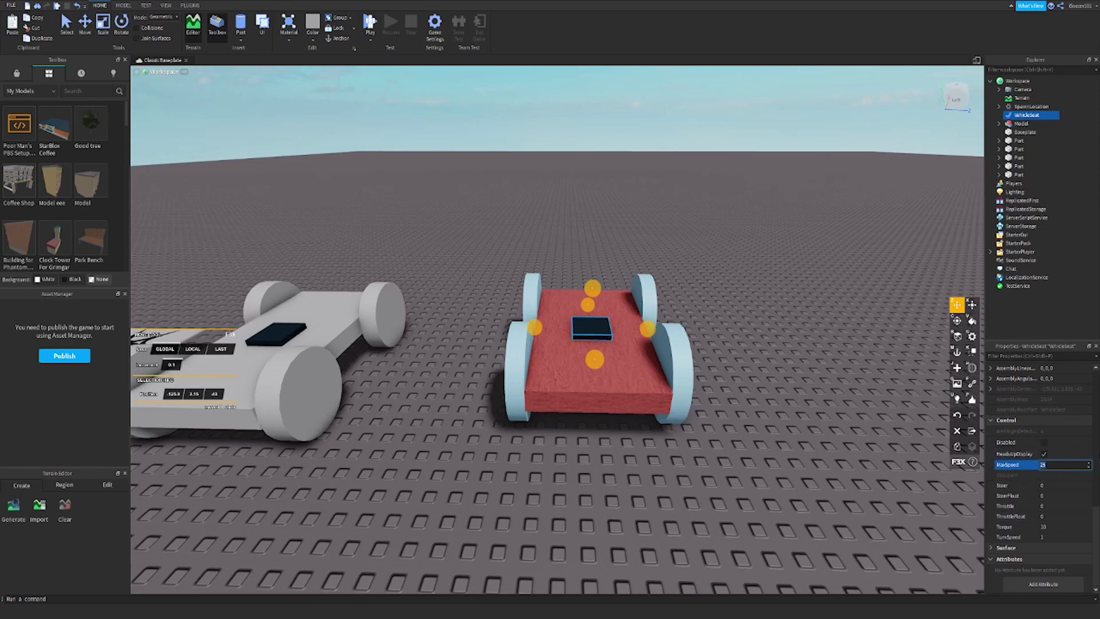
left_click(1064, 526)
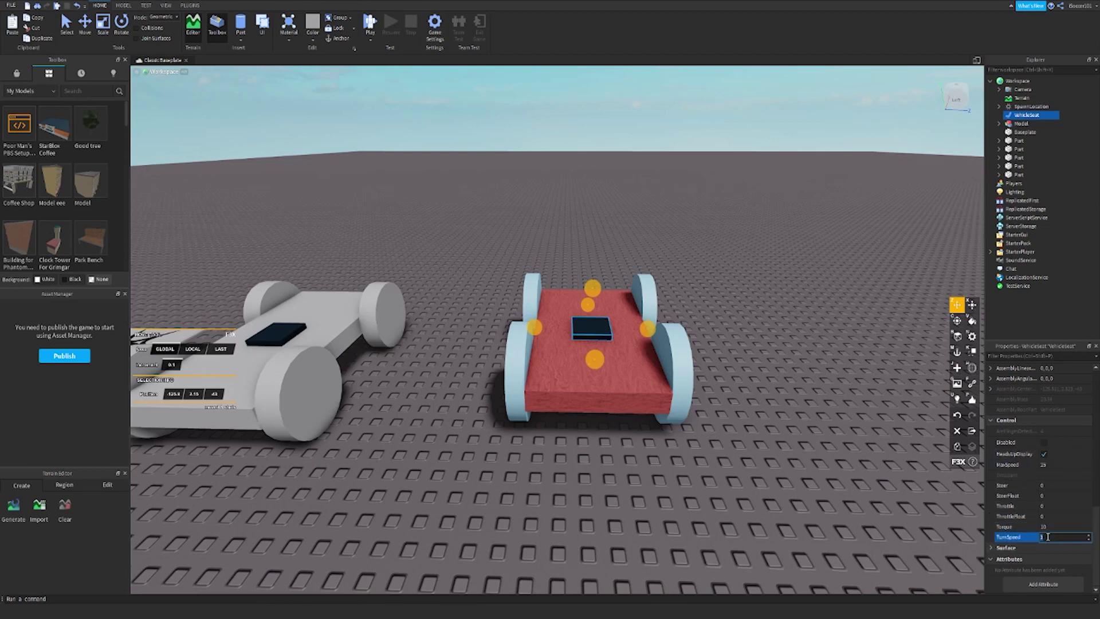
left_click(840, 410)
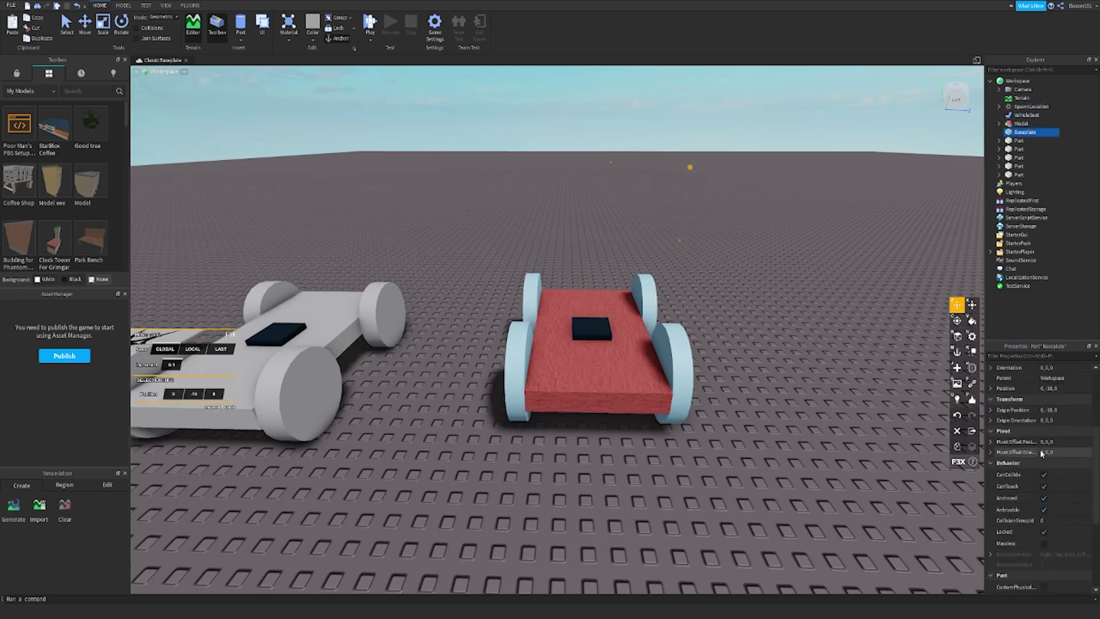
- Examine the Baseplate's Surface and Behavior properties, including the Massless option
scroll(1040, 449, "down", 5)
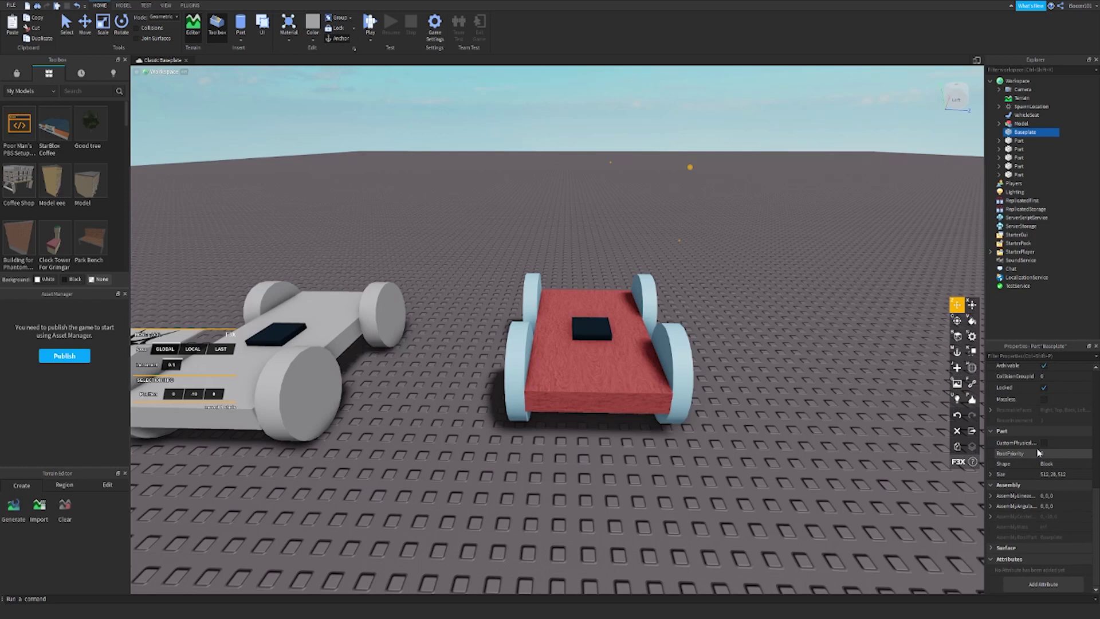
left_click(1000, 549)
scroll(1004, 525, "down", 2)
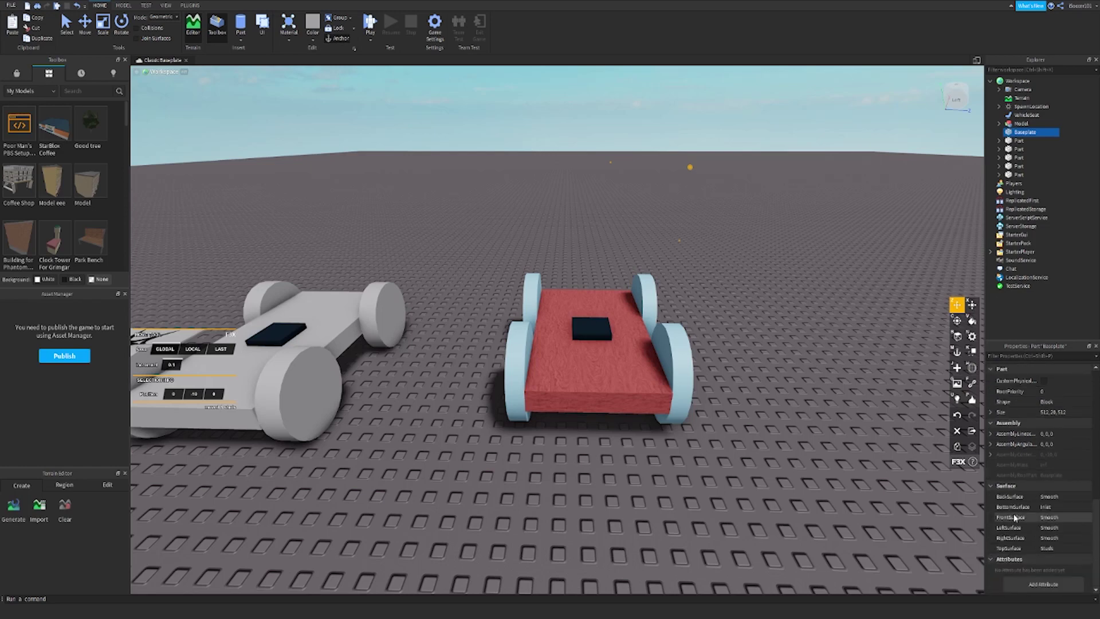
scroll(1014, 517, "up", 7)
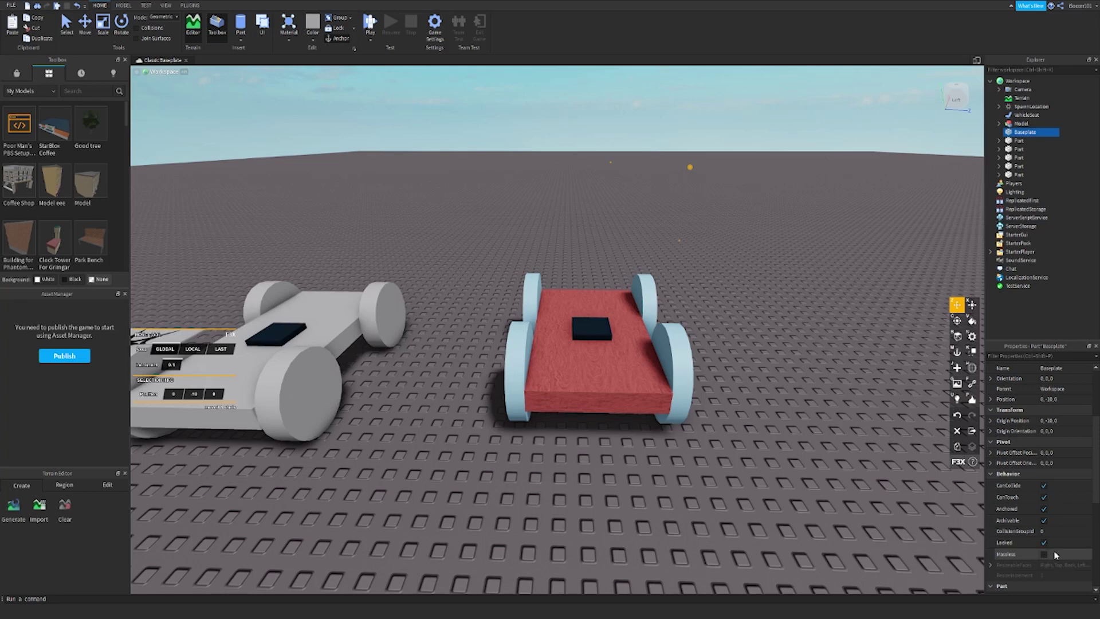
left_click(711, 269)
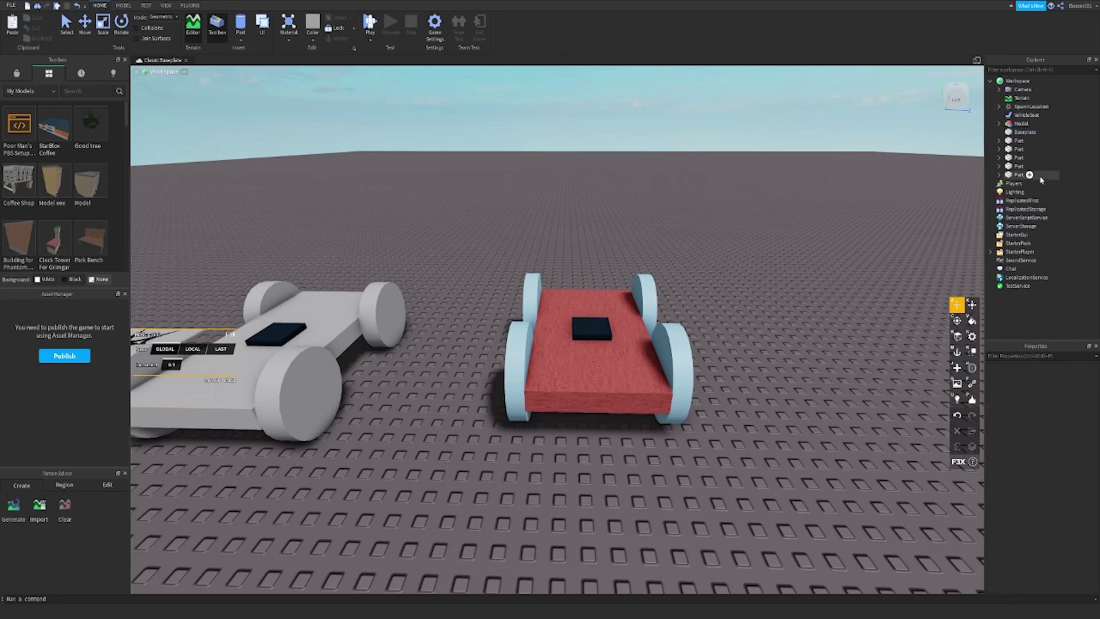
left_click(1021, 131)
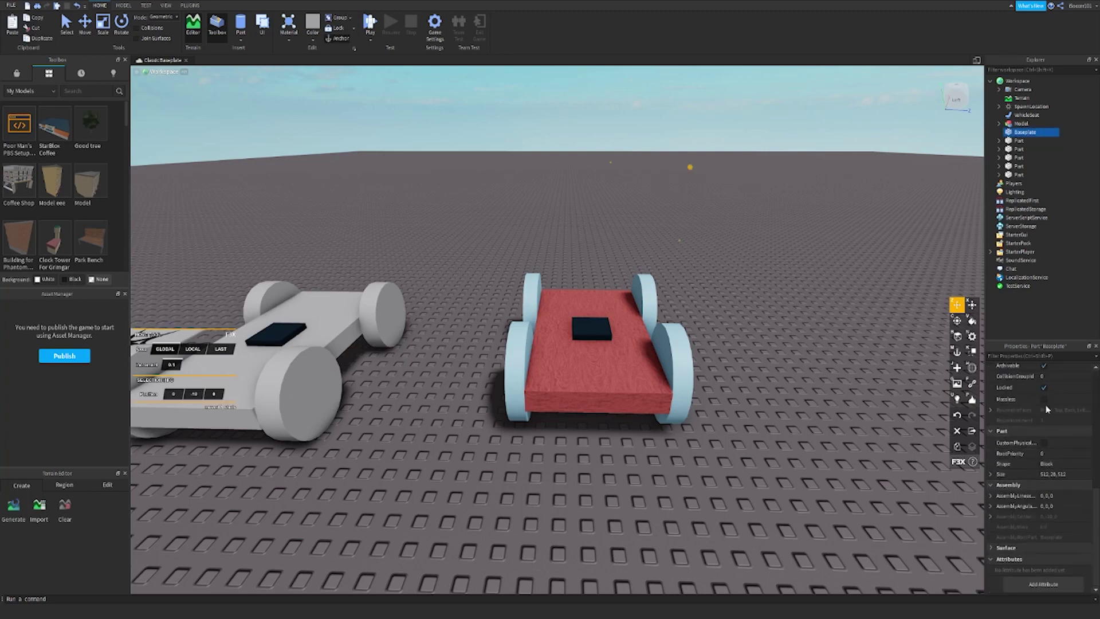
left_click(911, 408)
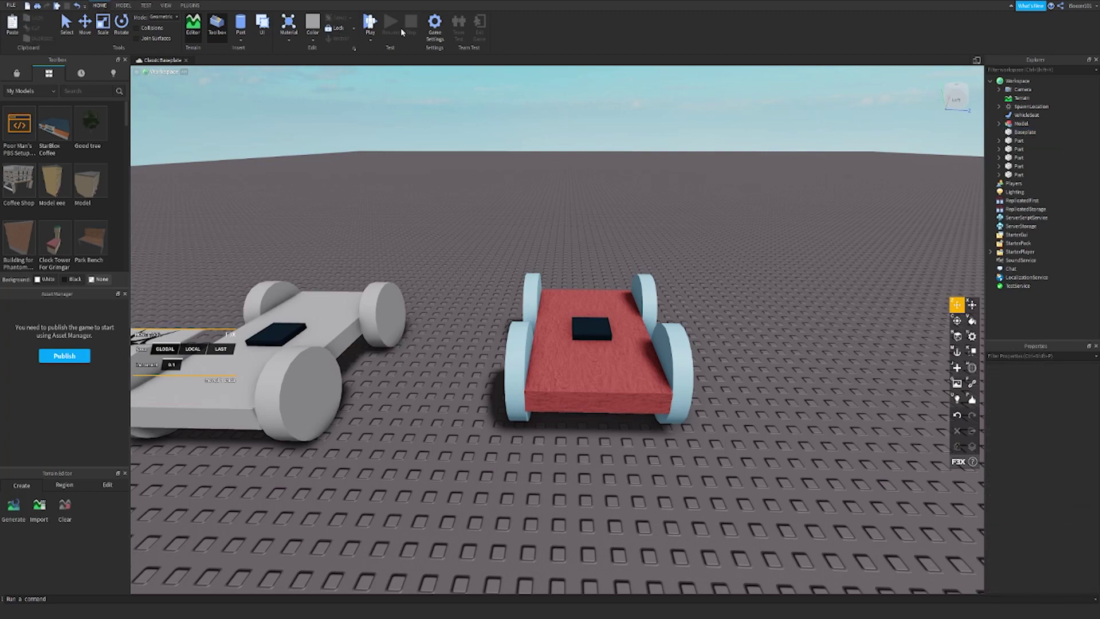
- Start a playtest, seat the character in the red car and drive it around the baseplate
right_click_drag(519, 156, 520, 155)
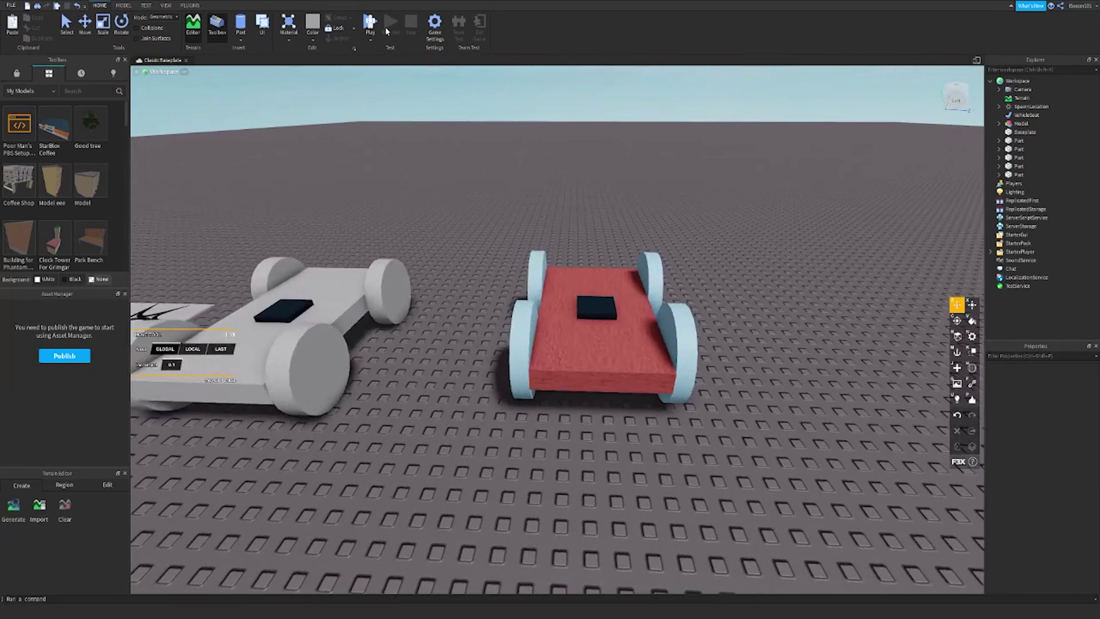
key("F5")
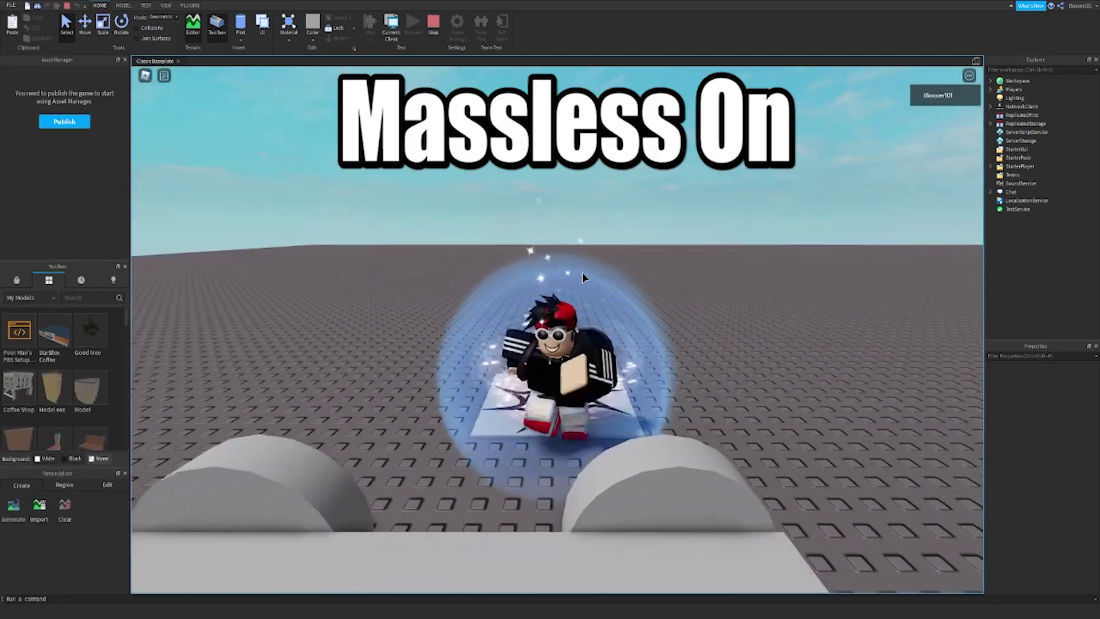
key("w")
right_click_drag(582, 273, 582, 272)
key("space")
key("w")
key("a")
key("a")
key("w")
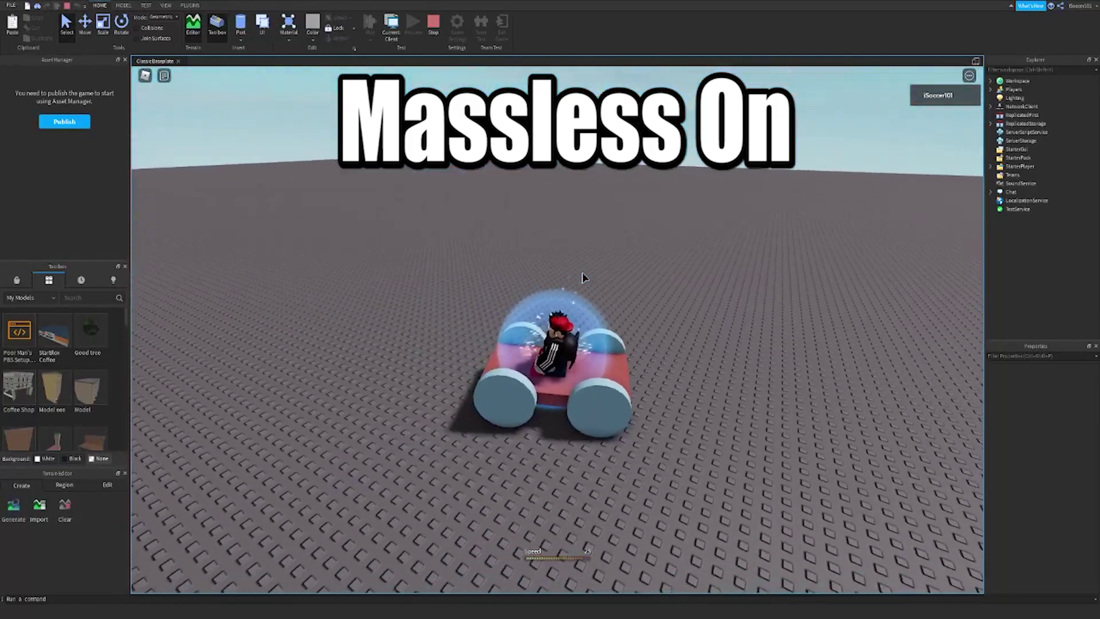
key("w")
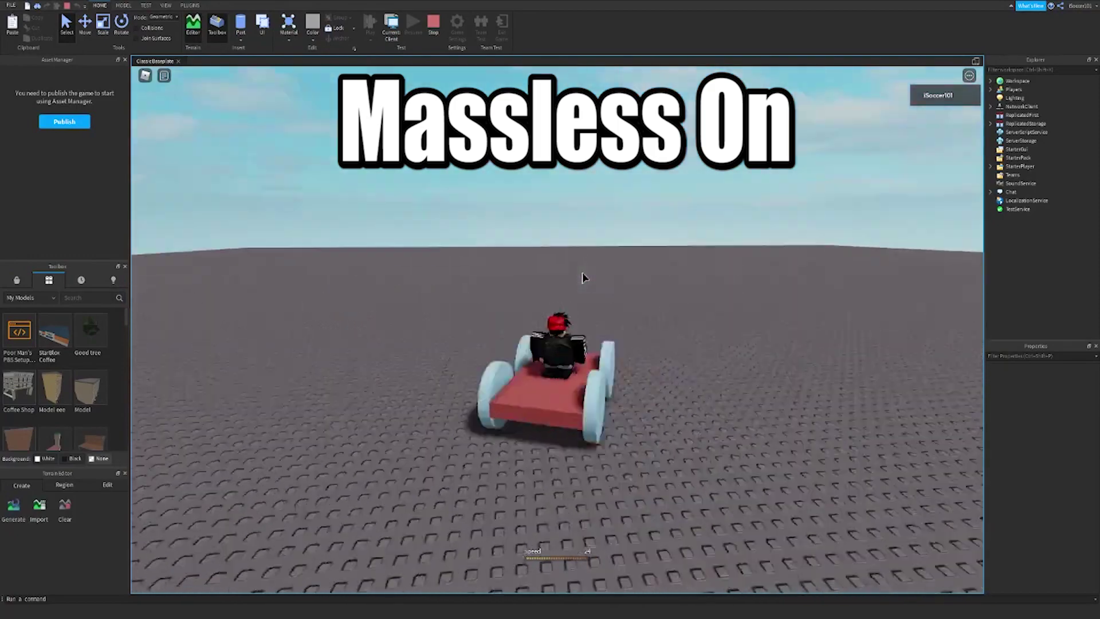
- Finish driving the red car around the baseplate, viewing it from behind and from the side, and stop the playtest
key("w")
right_click_drag(582, 272, 582, 272)
key("w")
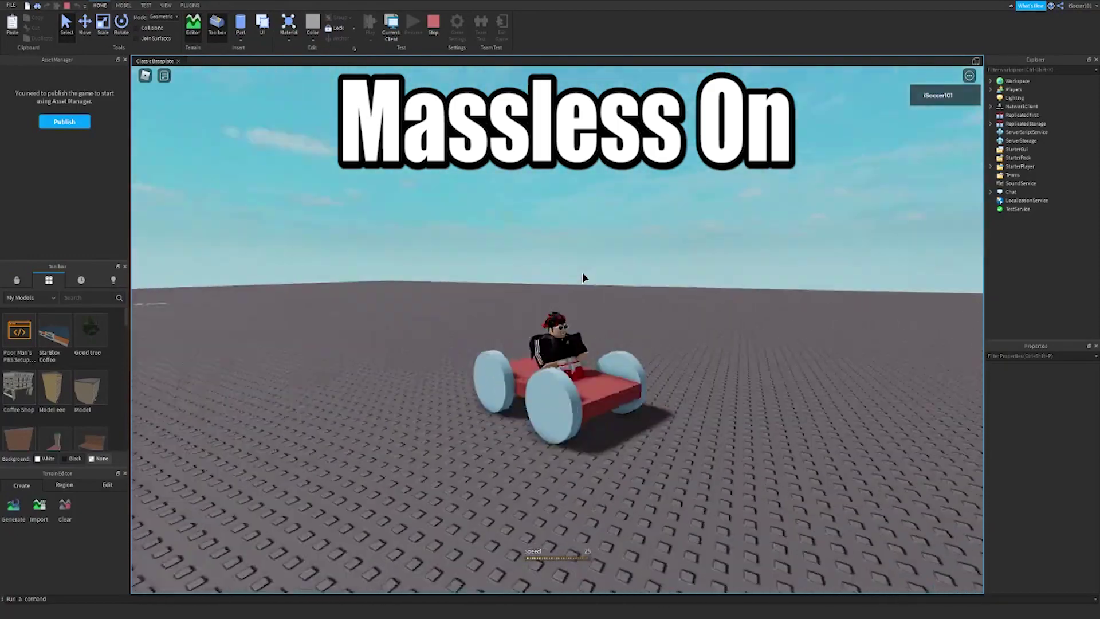
left_click(436, 28)
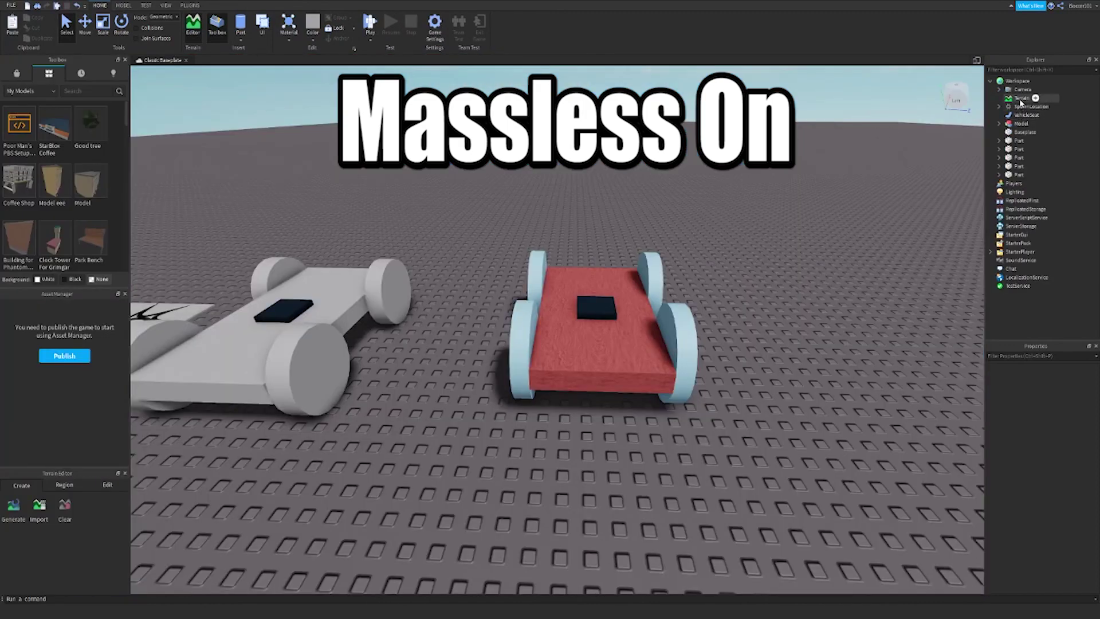
- Check the Behavior properties of the Workspace and the Baseplate
left_click(1019, 81)
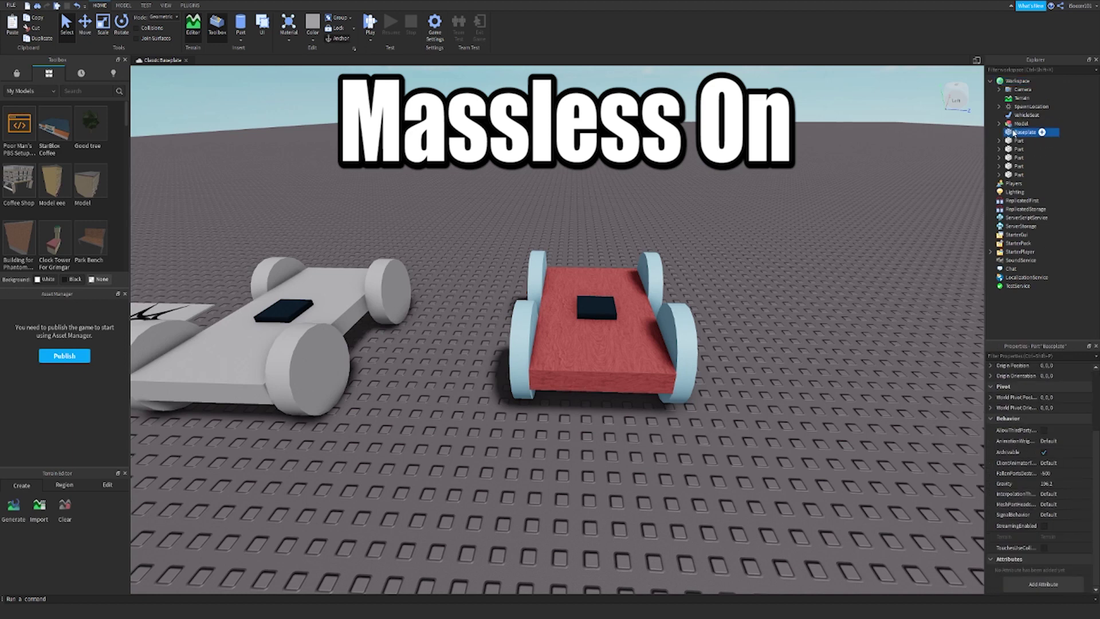
scroll(1039, 435, "down", 4)
left_click(1043, 399)
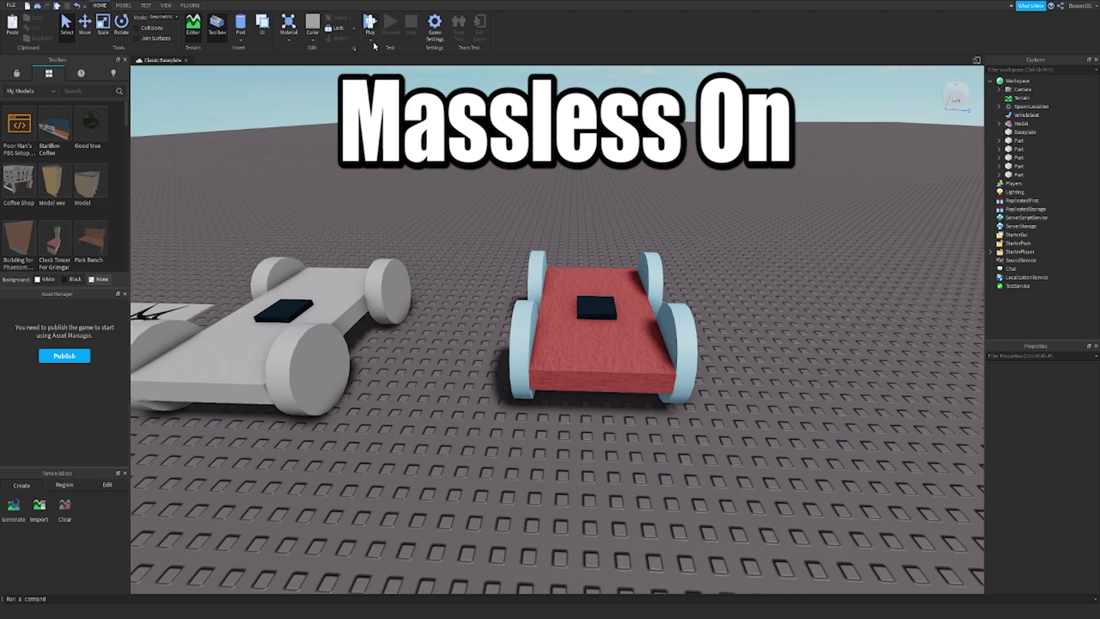
- Start a playtest, seat the character in the grey car and drive it away from the spawn point
left_click(370, 26)
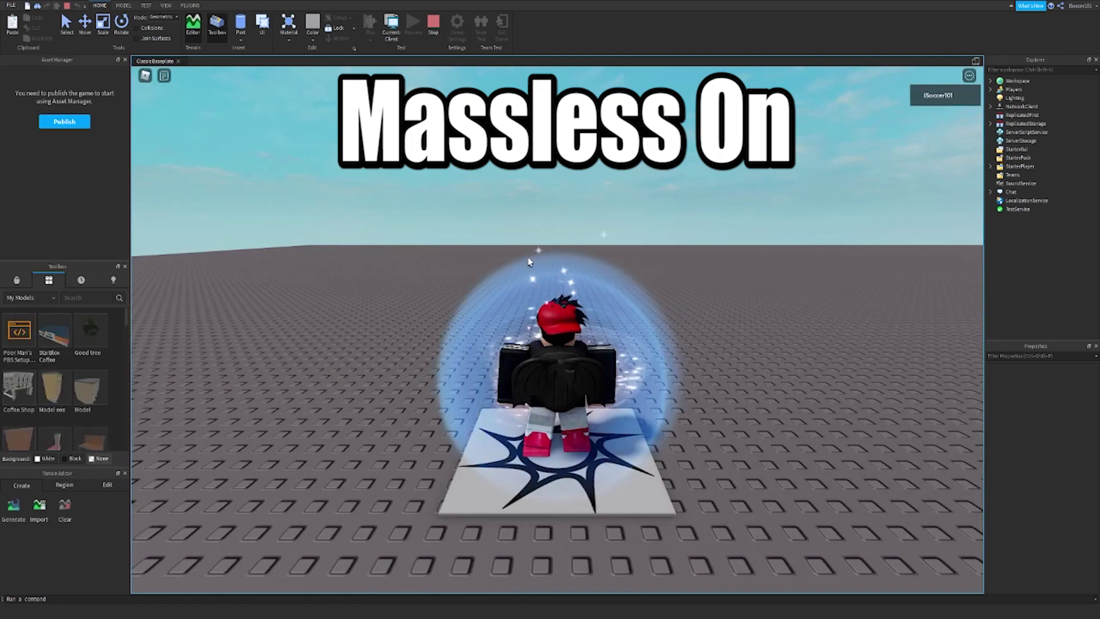
right_click_drag(529, 262, 568, 287)
key("w")
key("space")
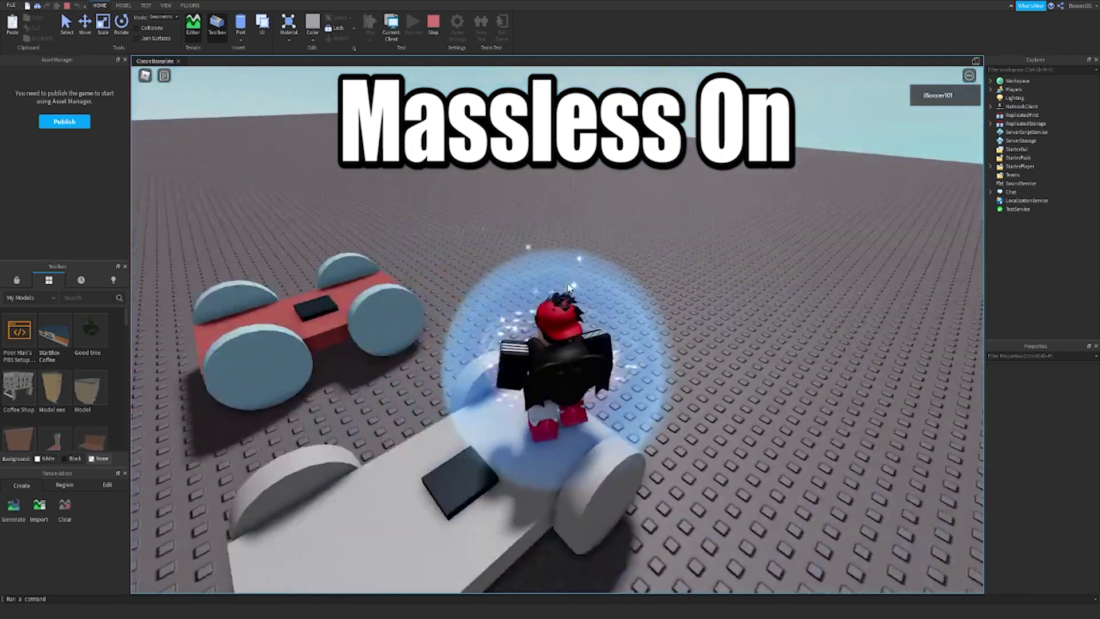
key("w")
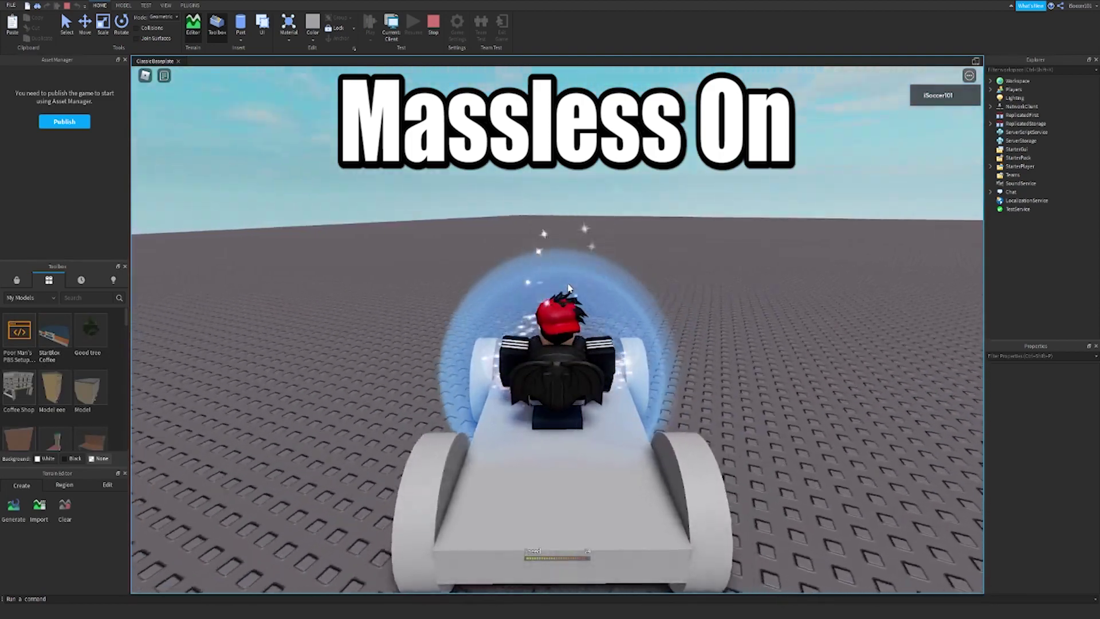
scroll(569, 288, "down", 3)
right_click_drag(569, 287, 568, 287)
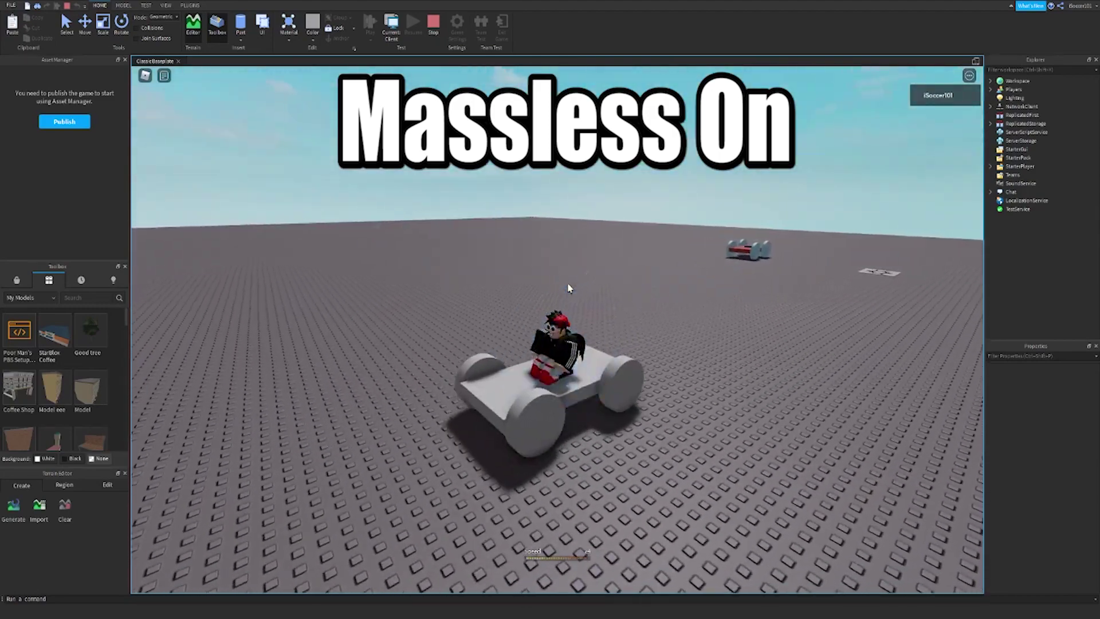
- Leave the grey car, walk the character back to the red car and seat it there to drive
key("space")
key("w")
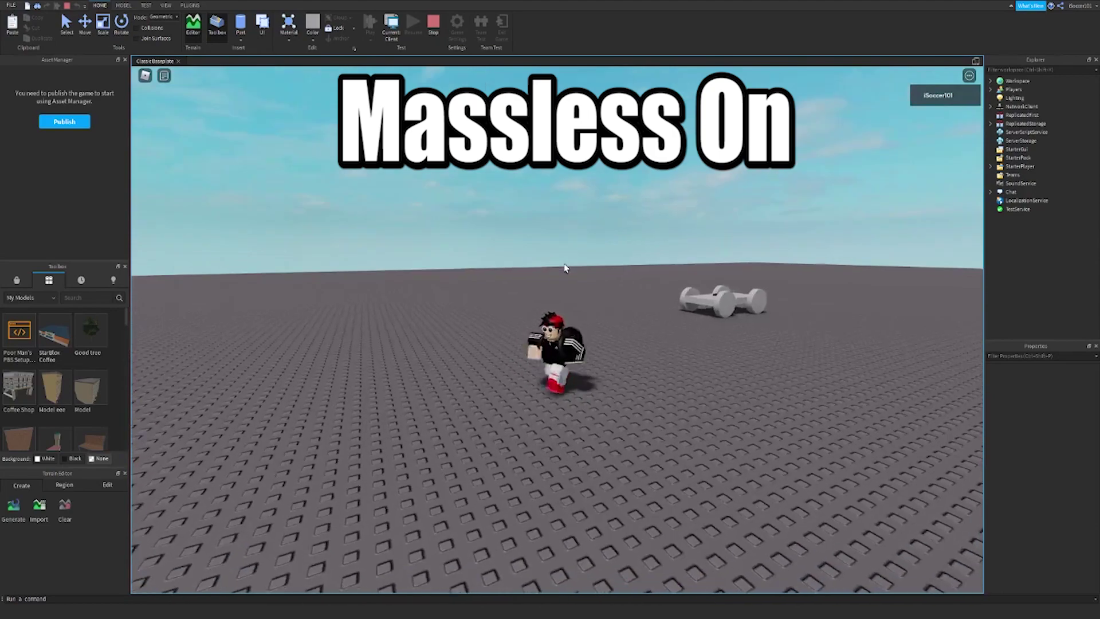
key("w")
right_click_drag(564, 268, 564, 268)
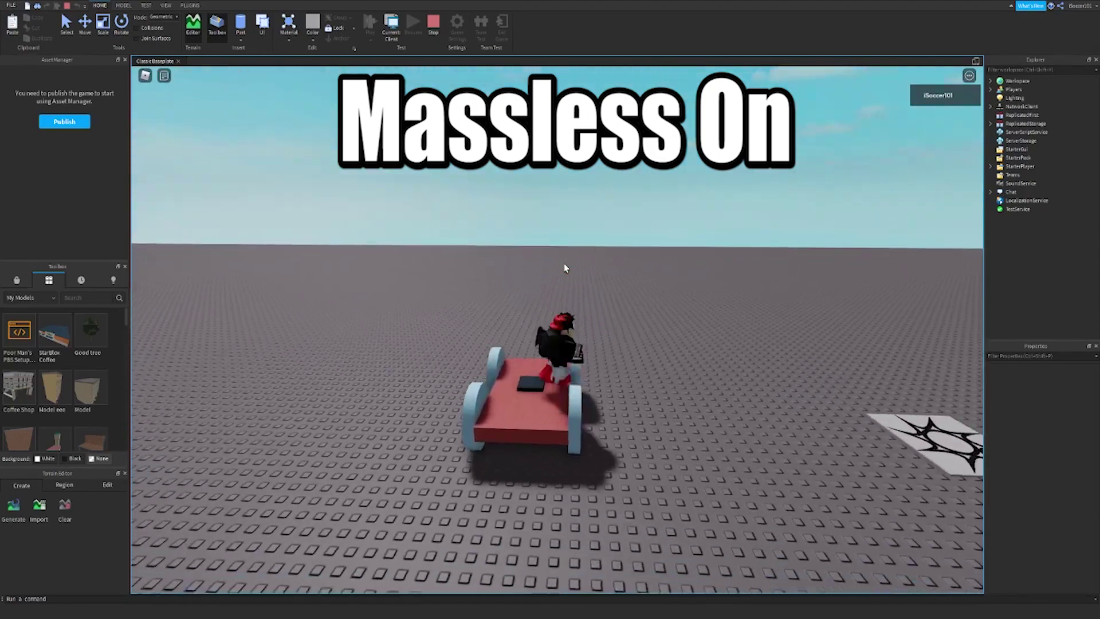
key("w")
key("d")
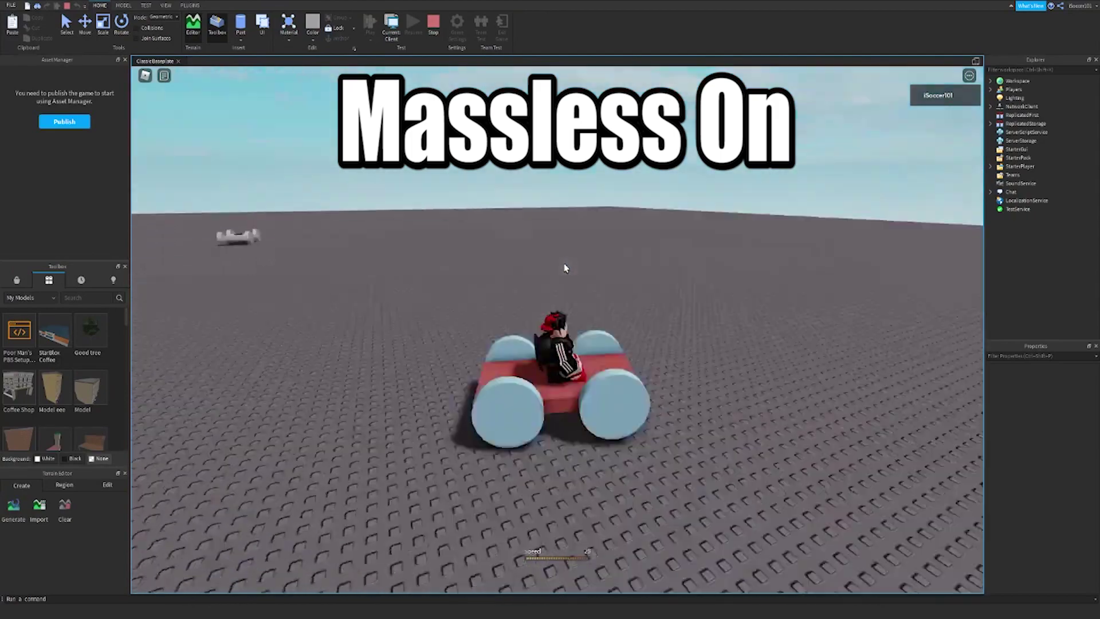
- Drive the red car across the baseplate to the parked grey car and end the playtest
right_click_drag(564, 268, 564, 268)
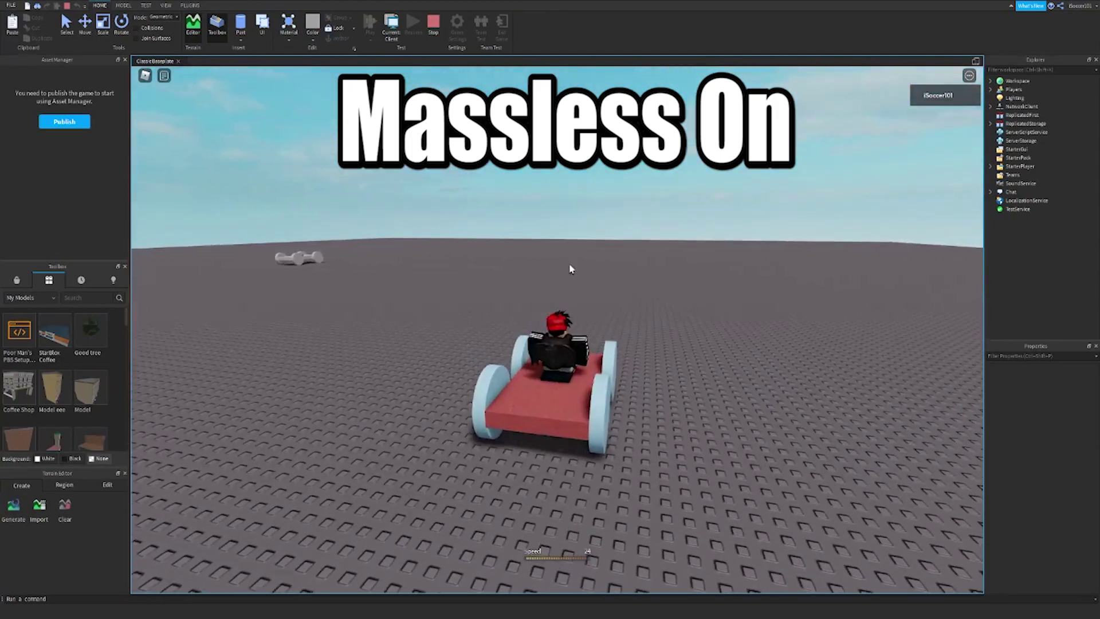
right_click_drag(571, 269, 571, 270)
key("w")
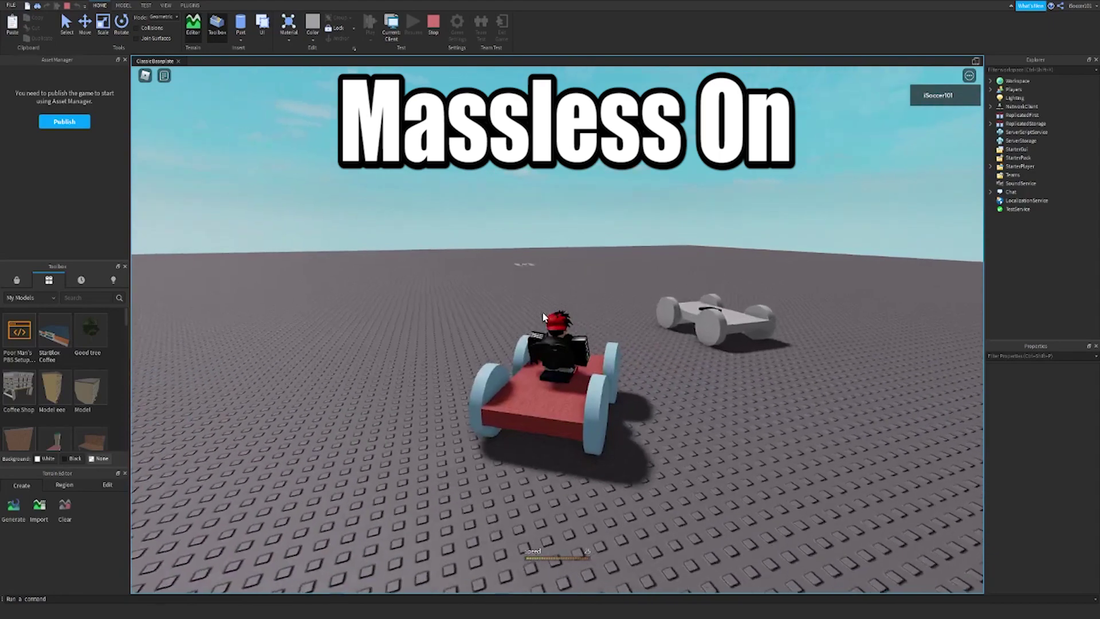
key("w")
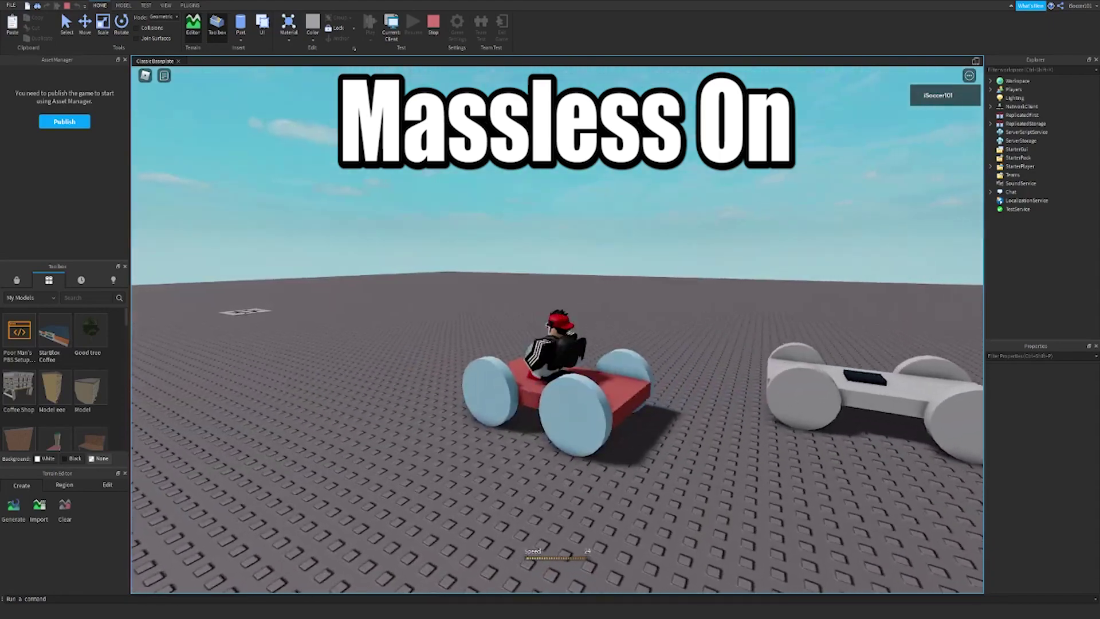
left_click(434, 35)
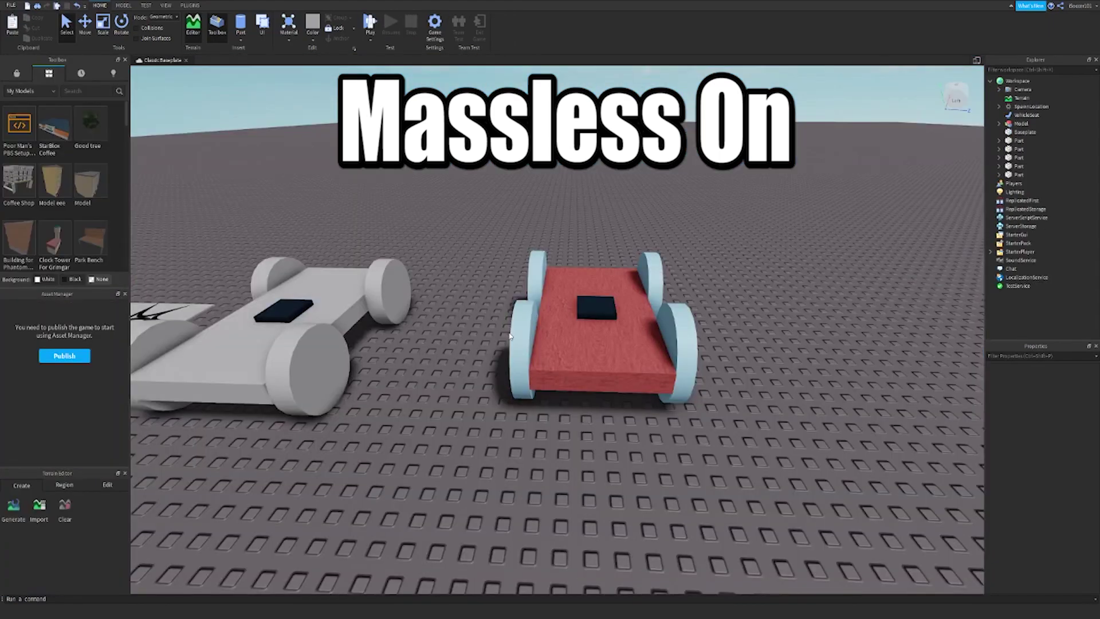
- Shrink all four light blue wheels of the red car together using the Building Tools by F3X Resize tool
left_click(512, 338)
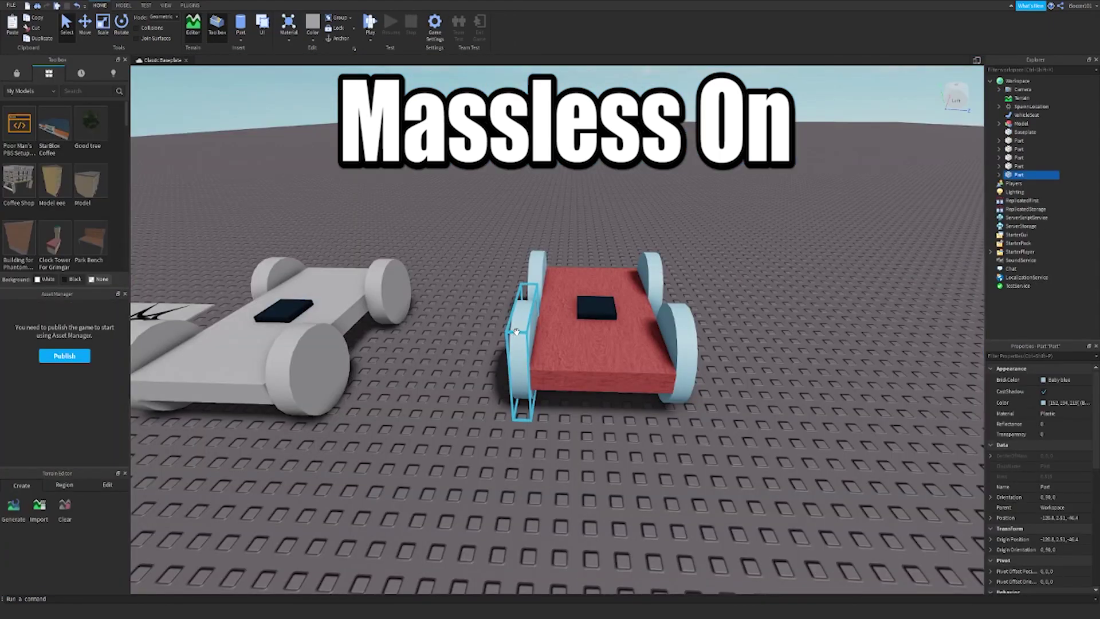
right_click_drag(511, 338, 329, 120)
left_click(190, 5)
left_click(166, 26)
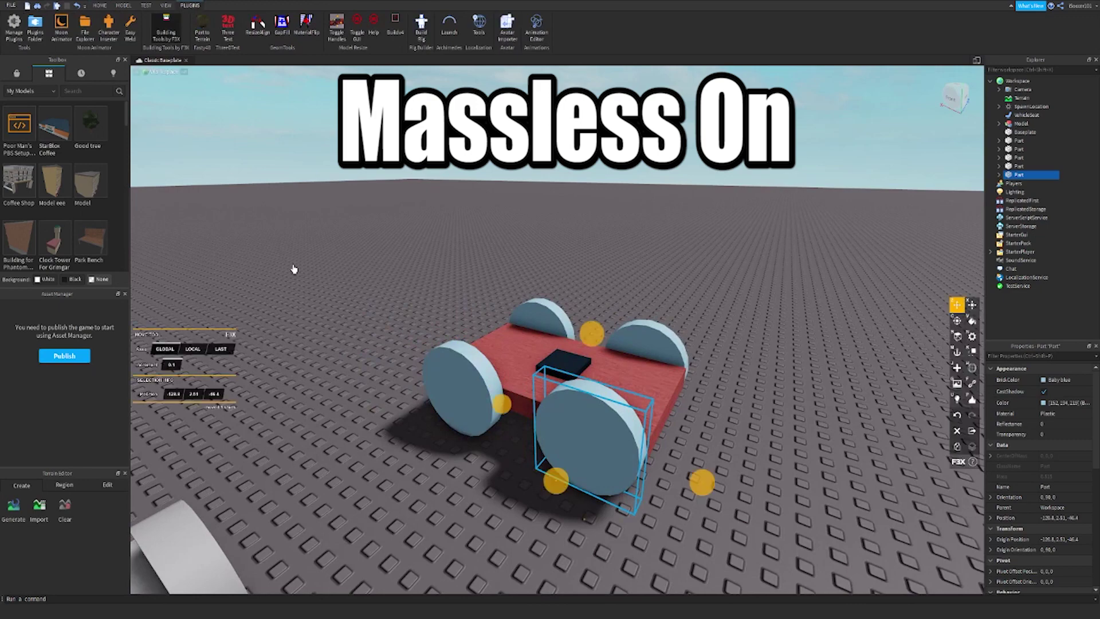
right_click_drag(295, 266, 446, 415)
left_click(527, 371, "shift")
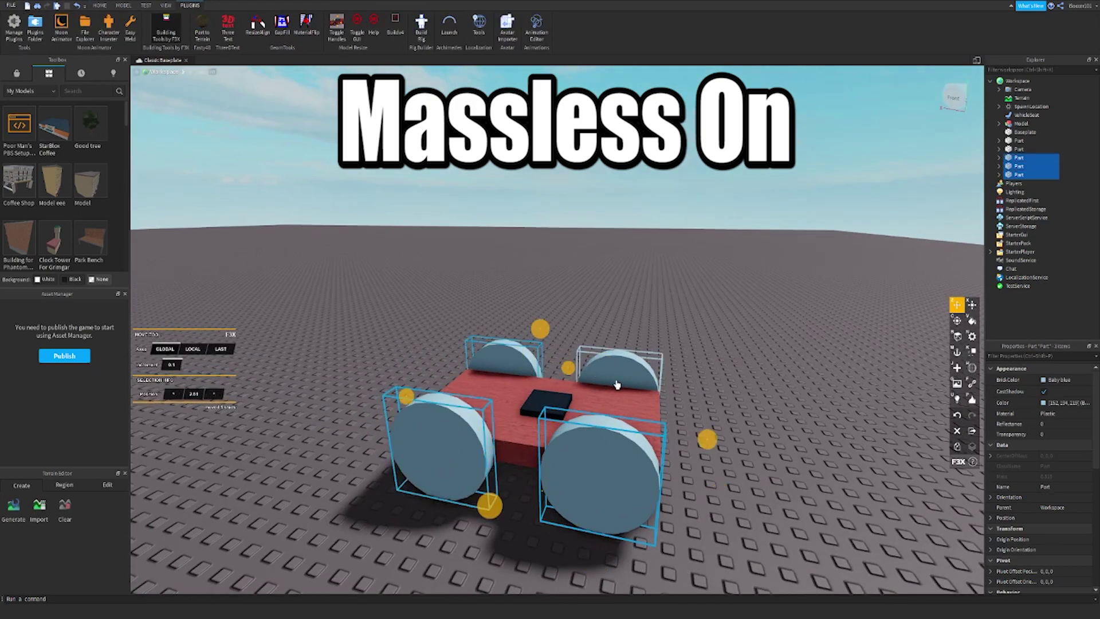
left_click(615, 382, "shift")
key("x")
left_click_drag(623, 315, 628, 334)
key("z")
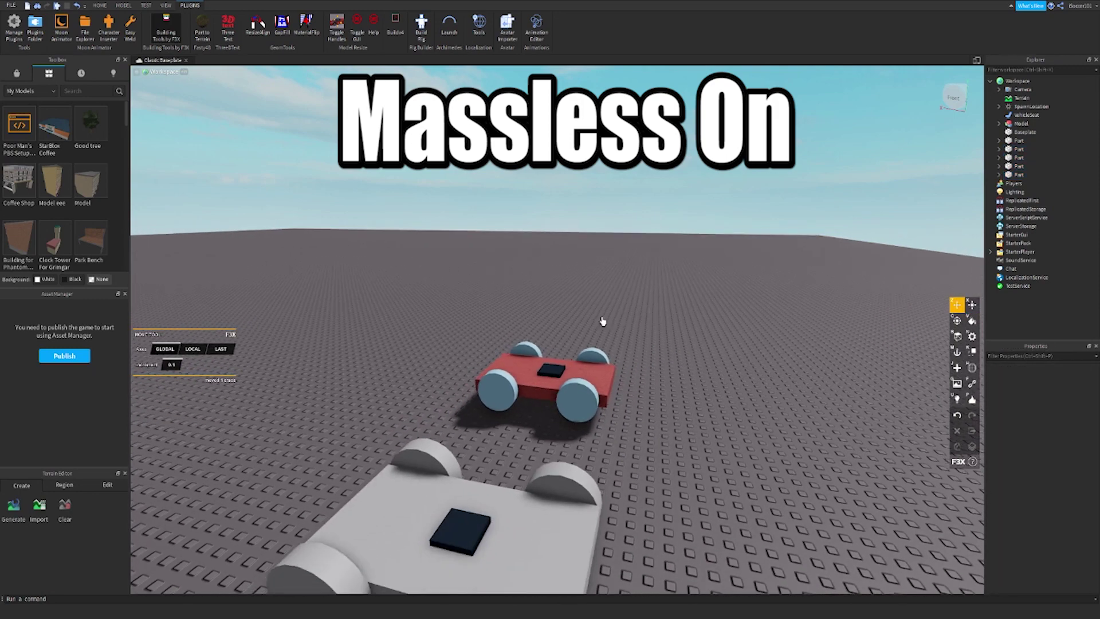
- Start a playtest, seat the character in the red car with the resized wheels and drive off
left_click(99, 5)
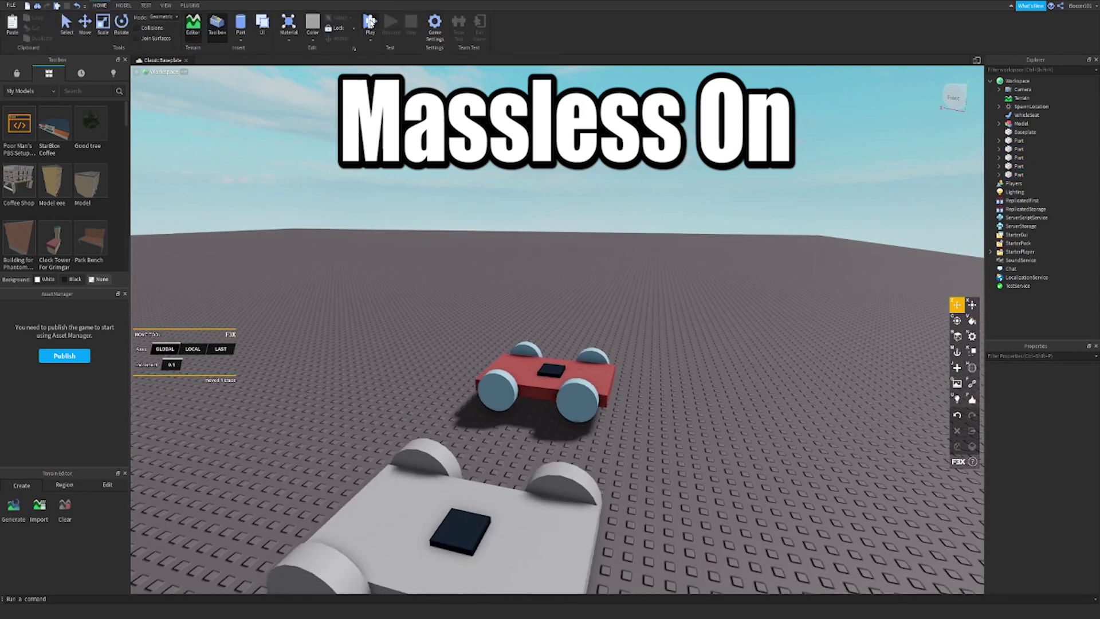
left_click(369, 21)
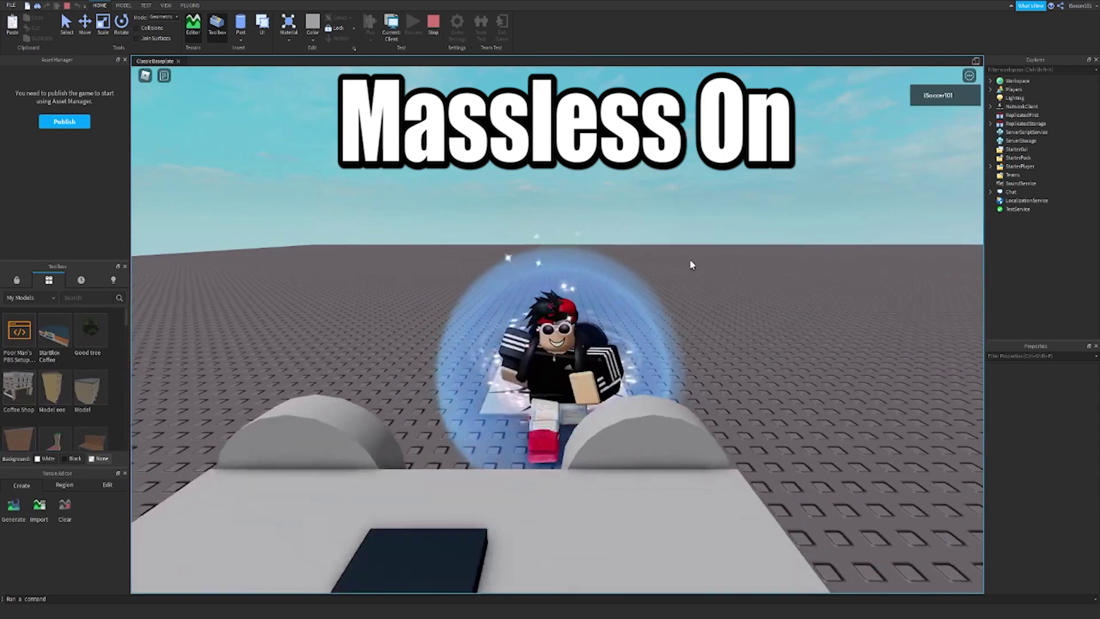
key("w")
key("space")
right_click_drag(689, 260, 690, 260)
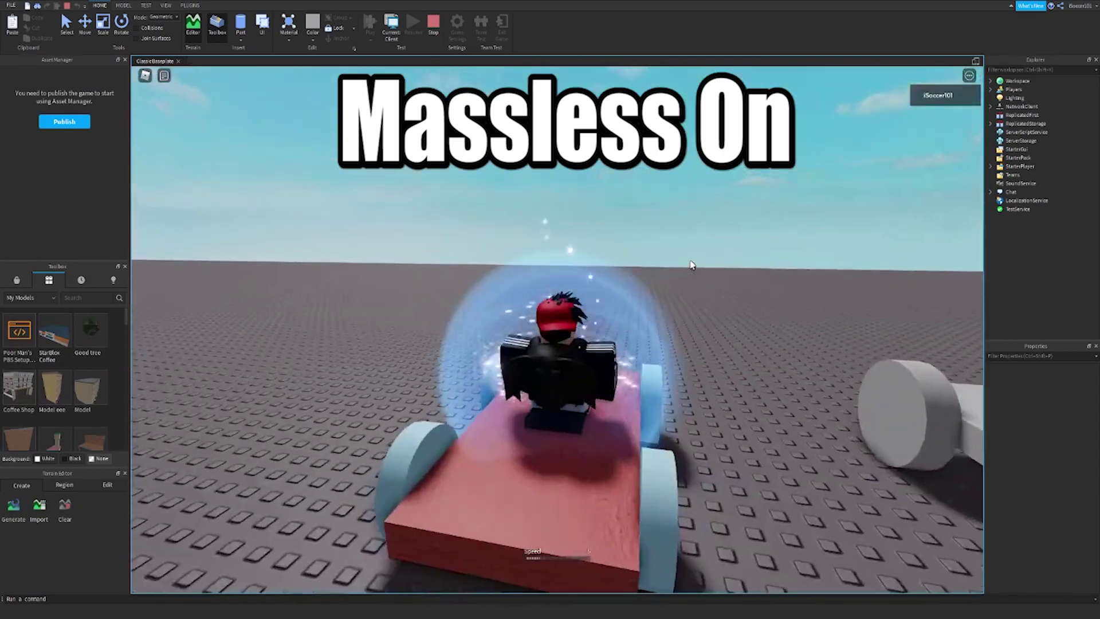
key("w")
key("d")
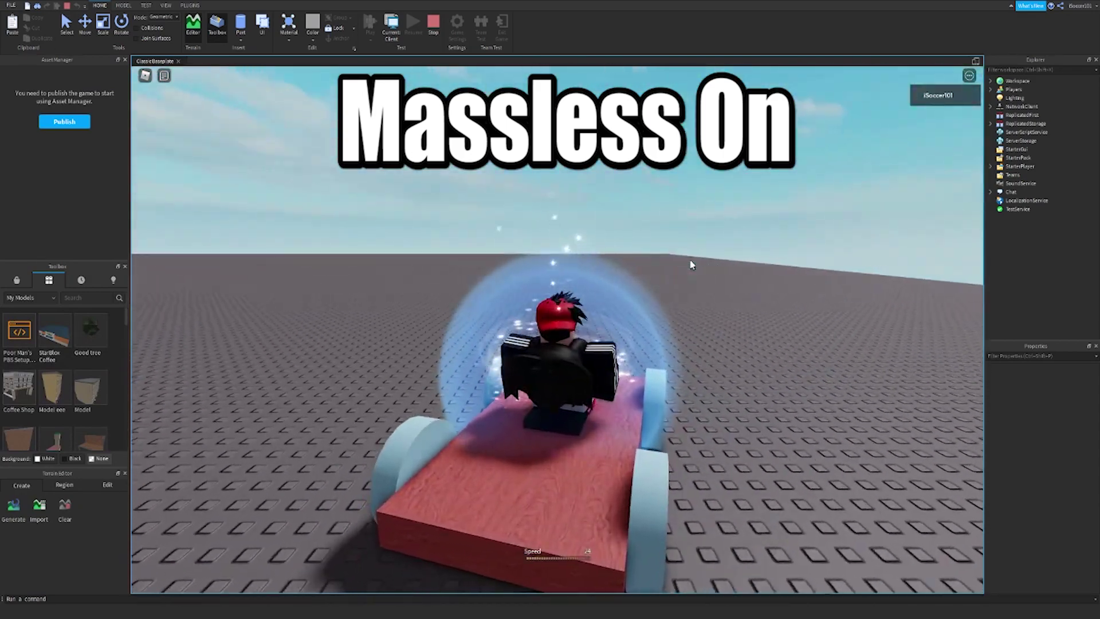
- Steer the red car through turns in both directions while watching its smaller wheels, and stop the playtest
right_click_drag(690, 265, 691, 265)
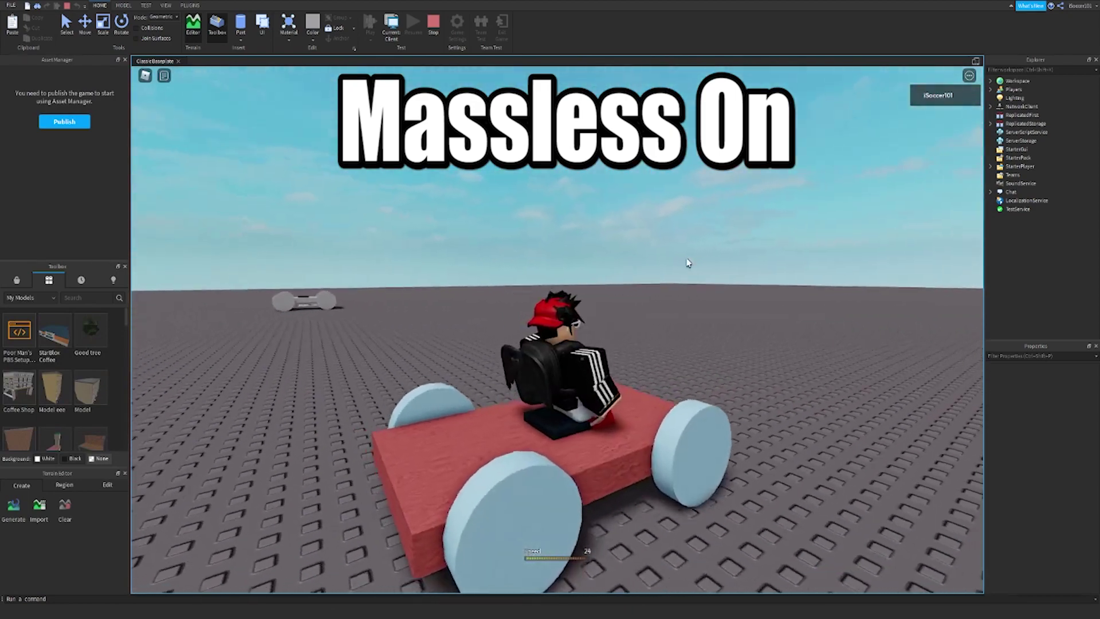
scroll(688, 263, "down", 4)
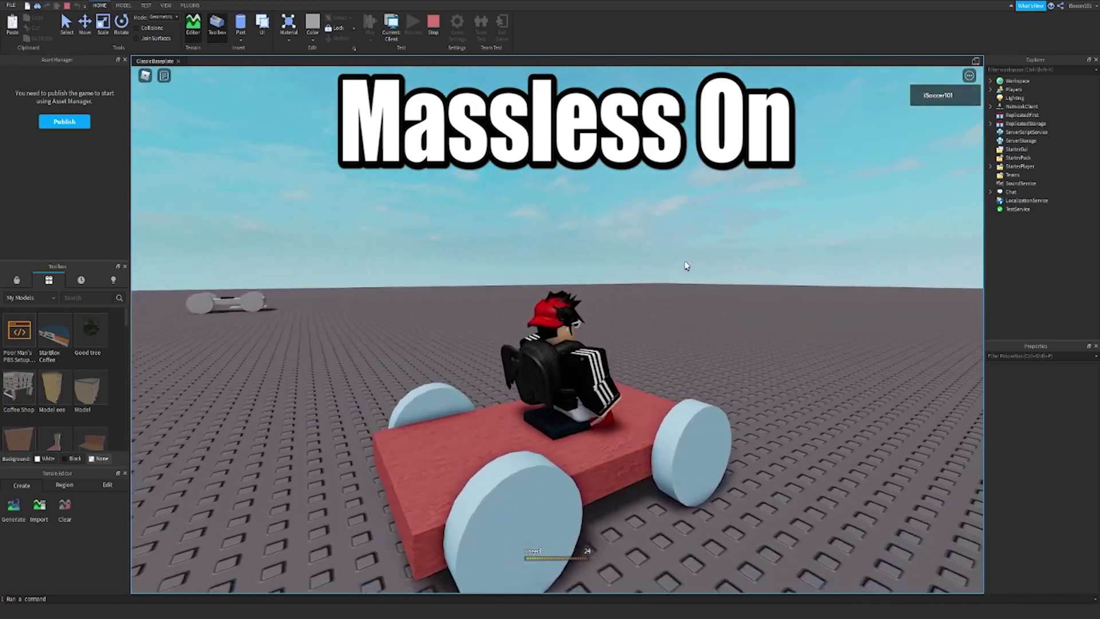
right_click_drag(688, 263, 687, 264)
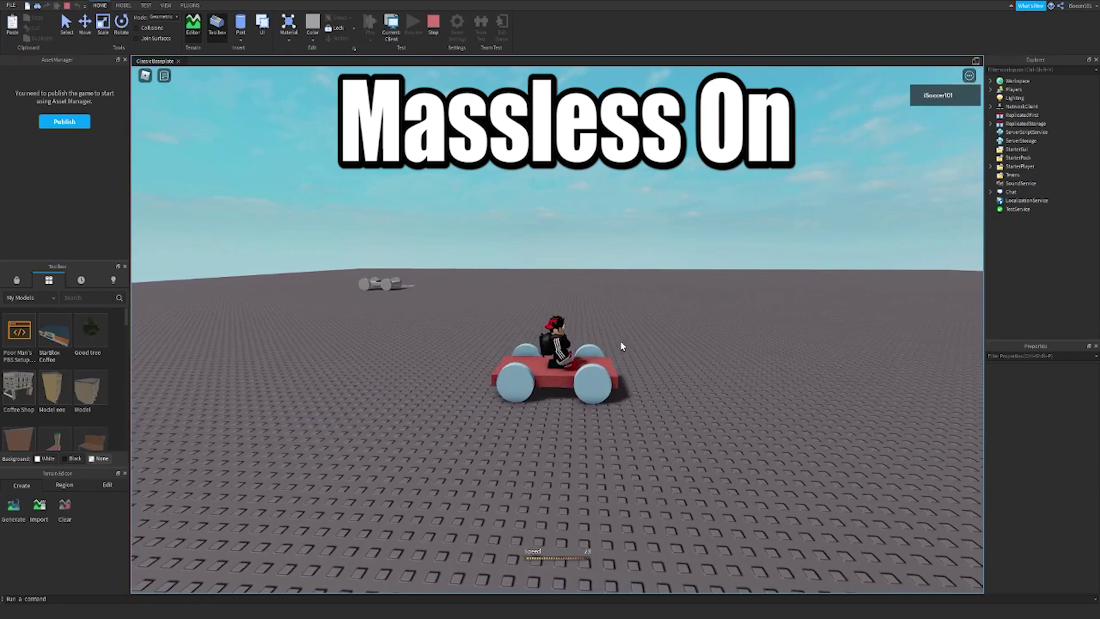
right_click_drag(621, 342, 621, 342)
key("d")
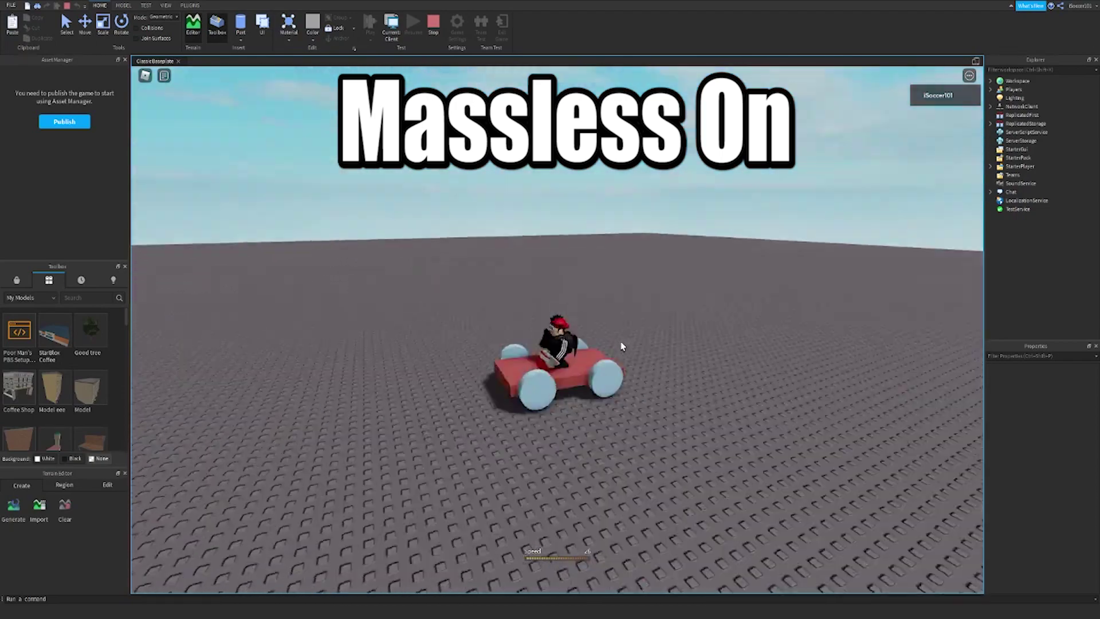
key("a")
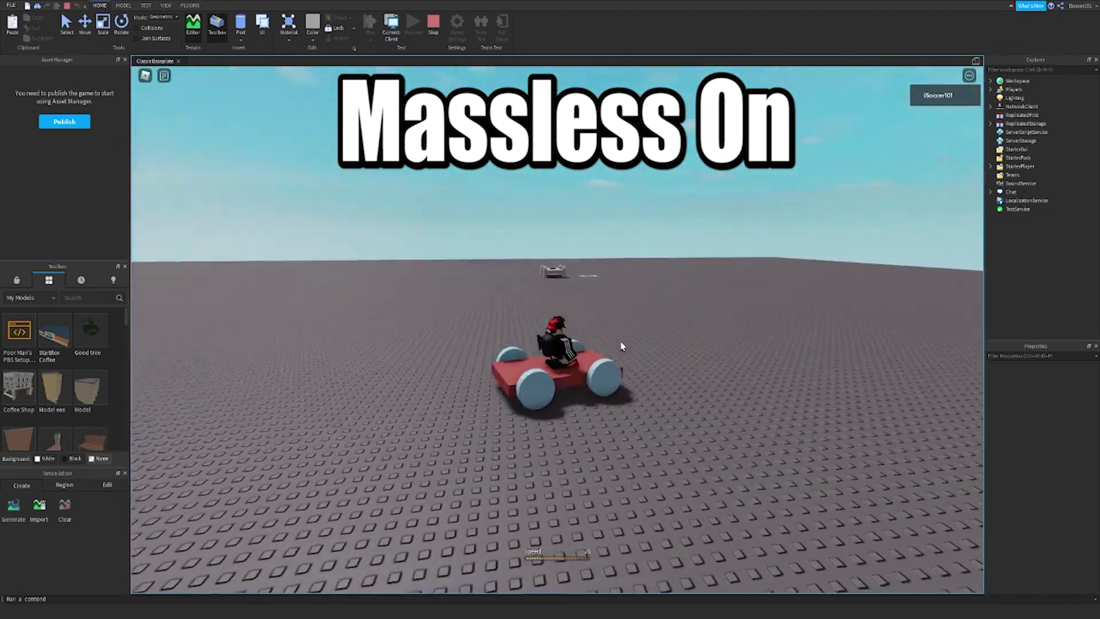
key("a")
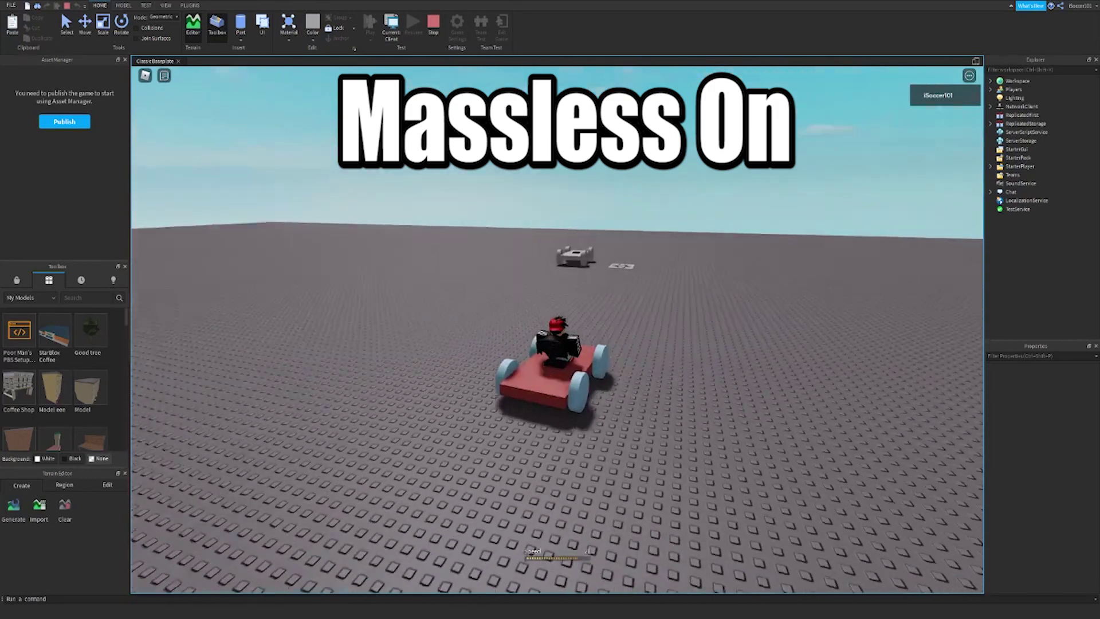
left_click(435, 26)
key("shift+F5")
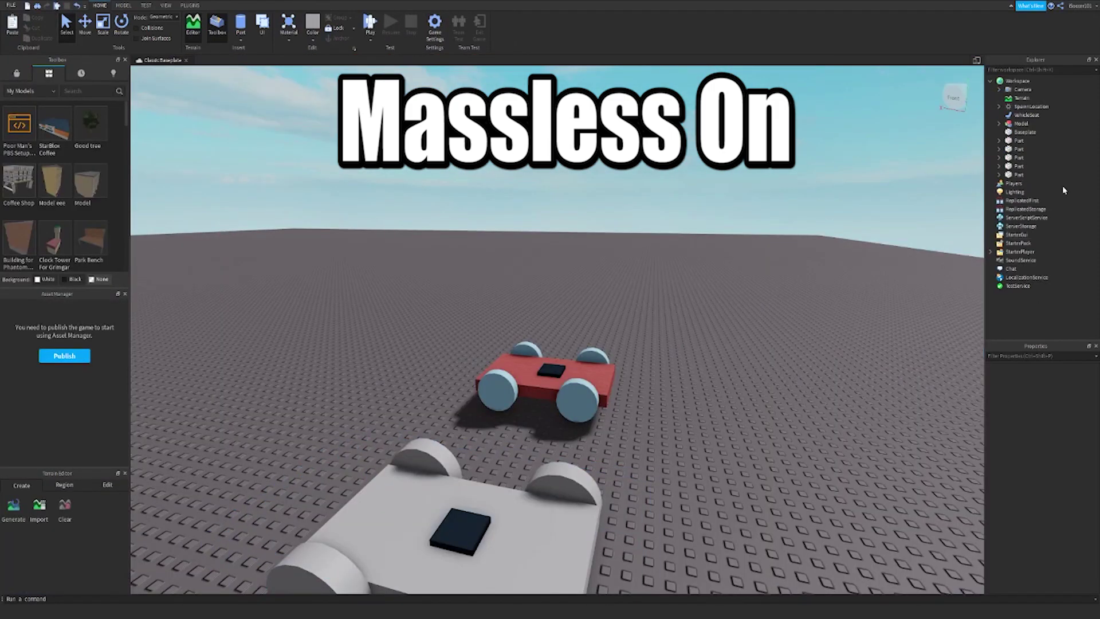
- Set the MaxSpeed of the red car's VehicleSeat to 50
left_click(1022, 116)
scroll(1029, 494, "down", 10)
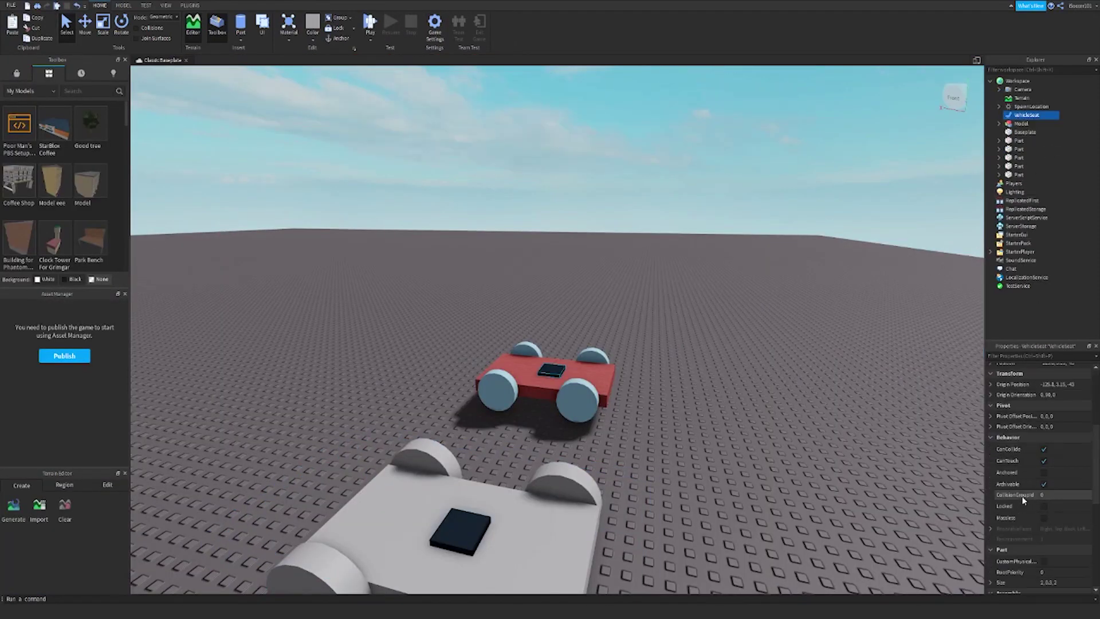
left_click(1066, 468)
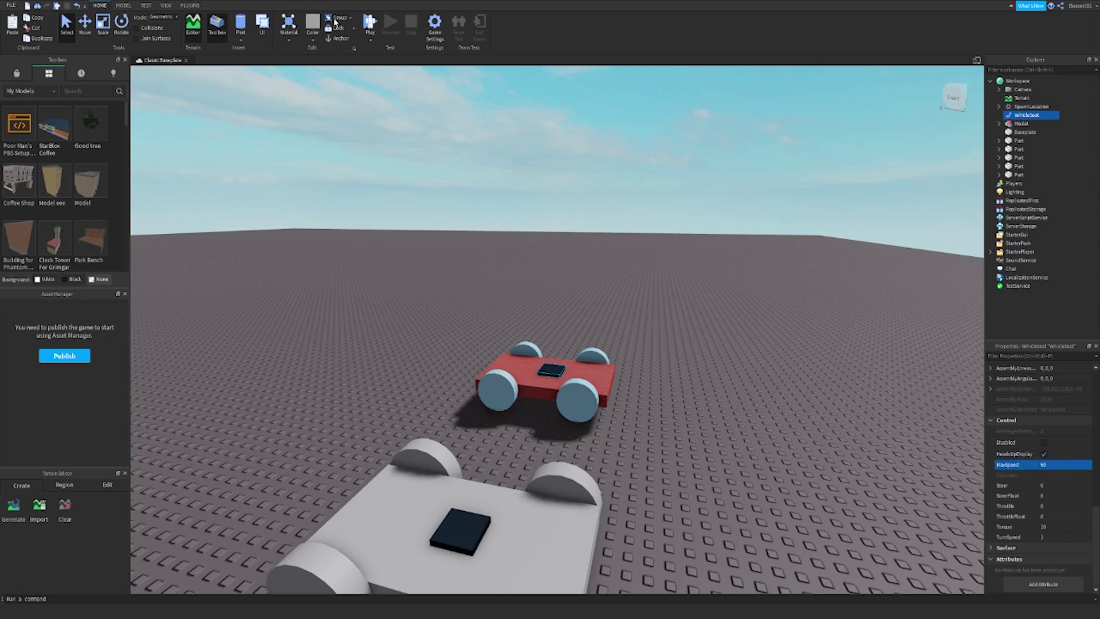
- Start a playtest to try the new top speed, seating the character in the red car and driving forward
left_click(375, 30)
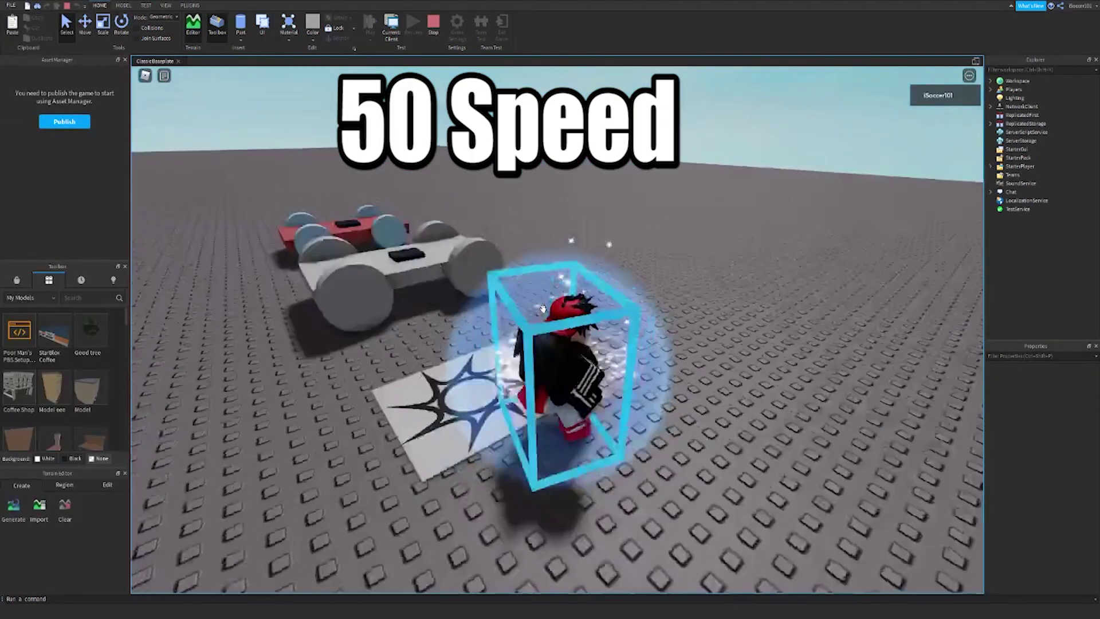
key("w")
right_click_drag(543, 309, 543, 310)
key("w")
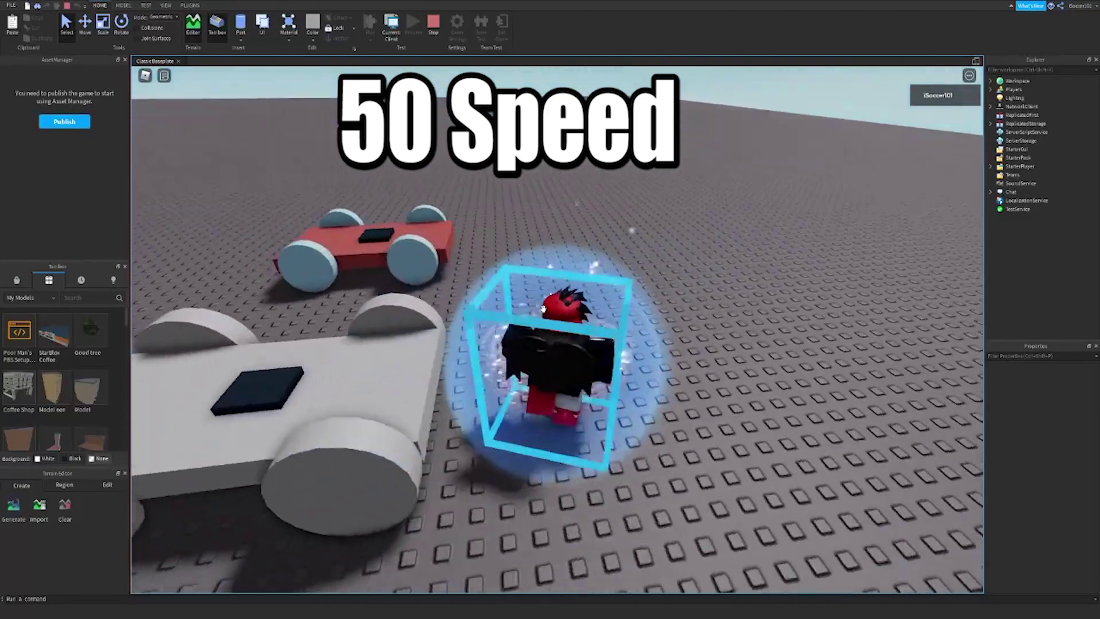
key("space")
key("w")
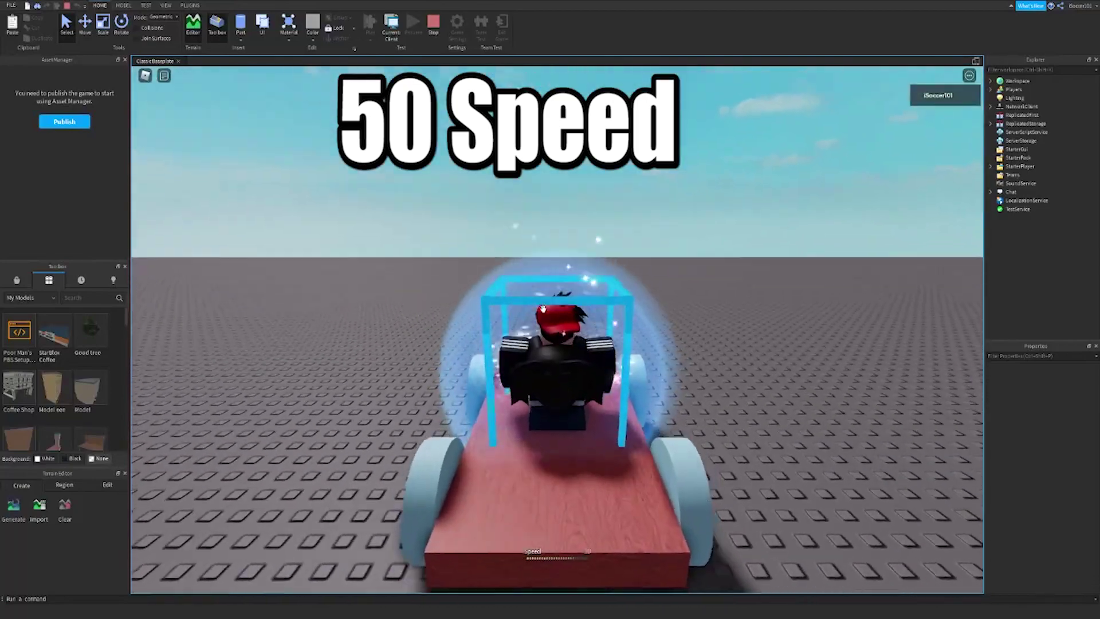
- Turn the red car while driving at the 50 top speed, and stop the playtest
key("d")
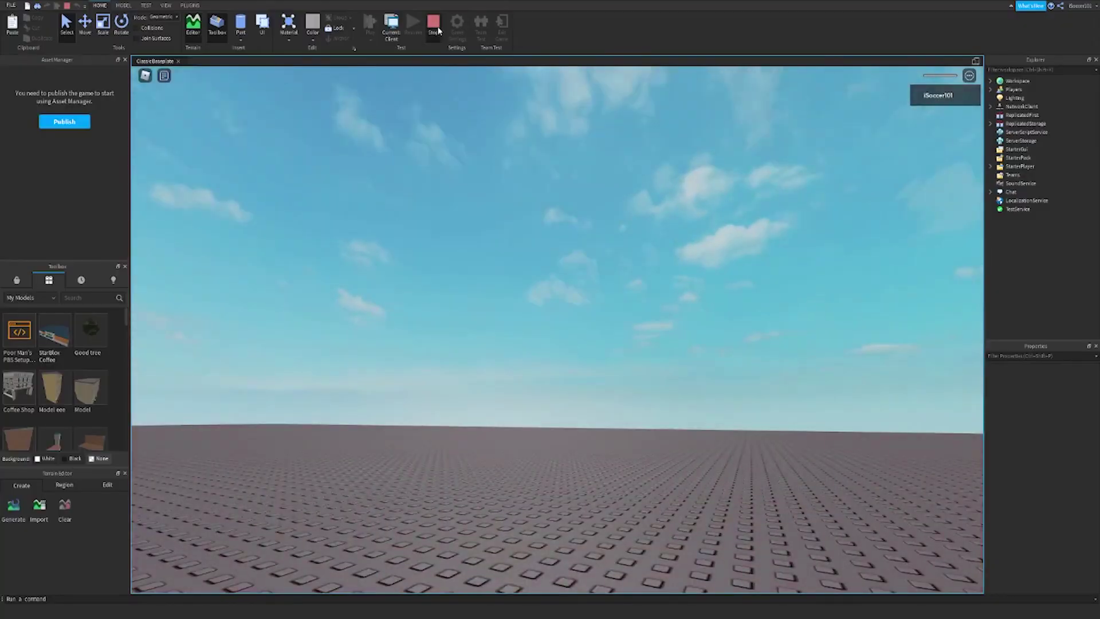
left_click(433, 23)
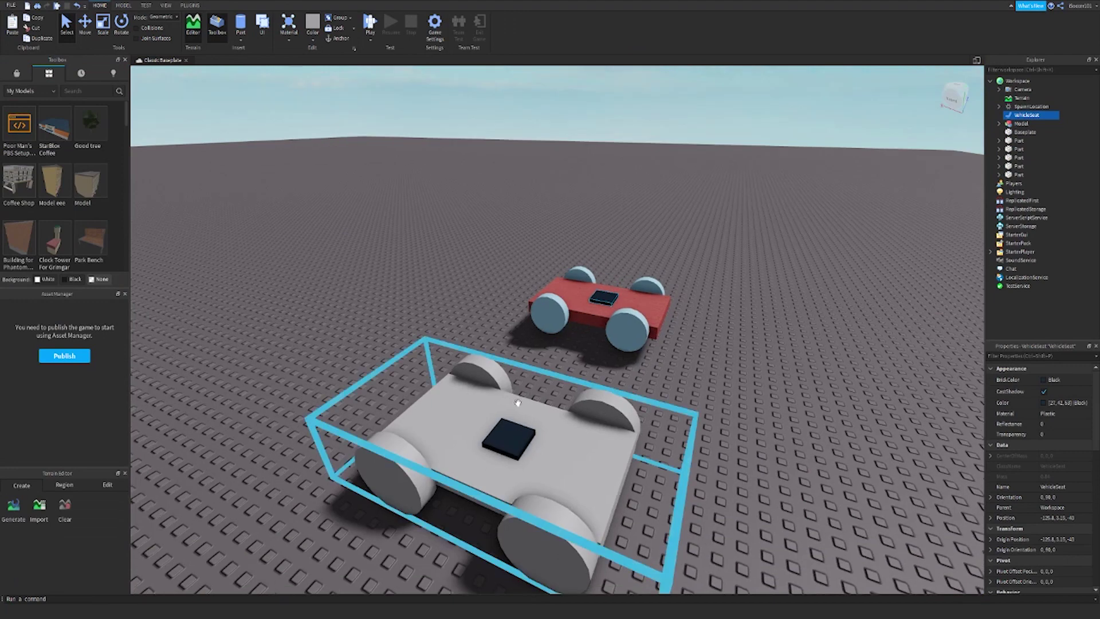
- Select the VehicleSeat inside the white car's model and examine its Control properties
left_click(509, 440)
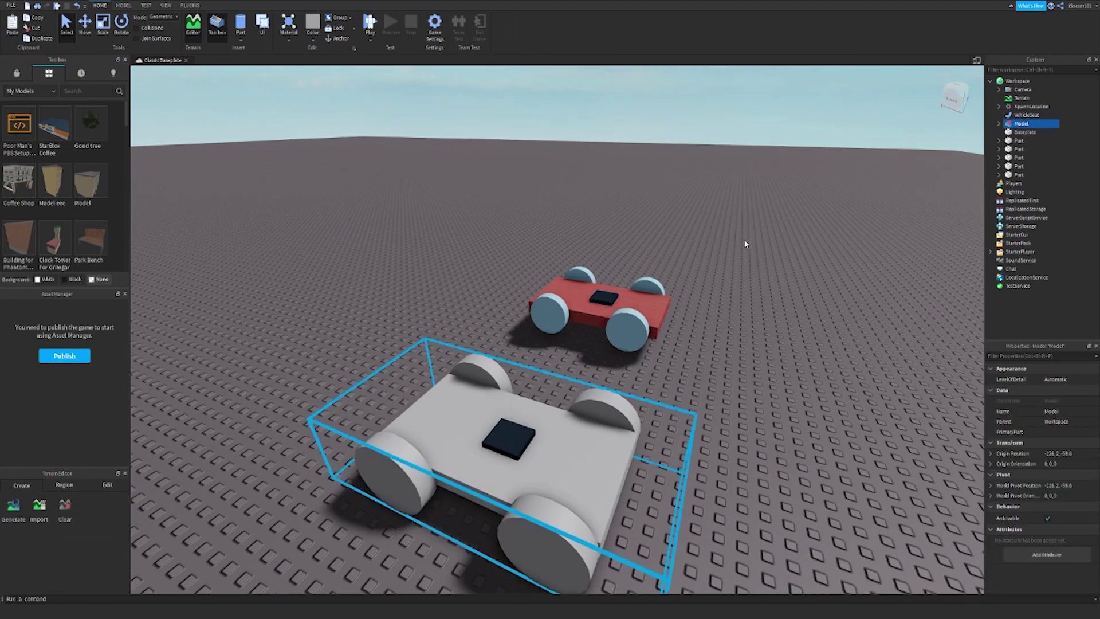
left_click(768, 352)
left_click(638, 414)
left_click(1024, 134)
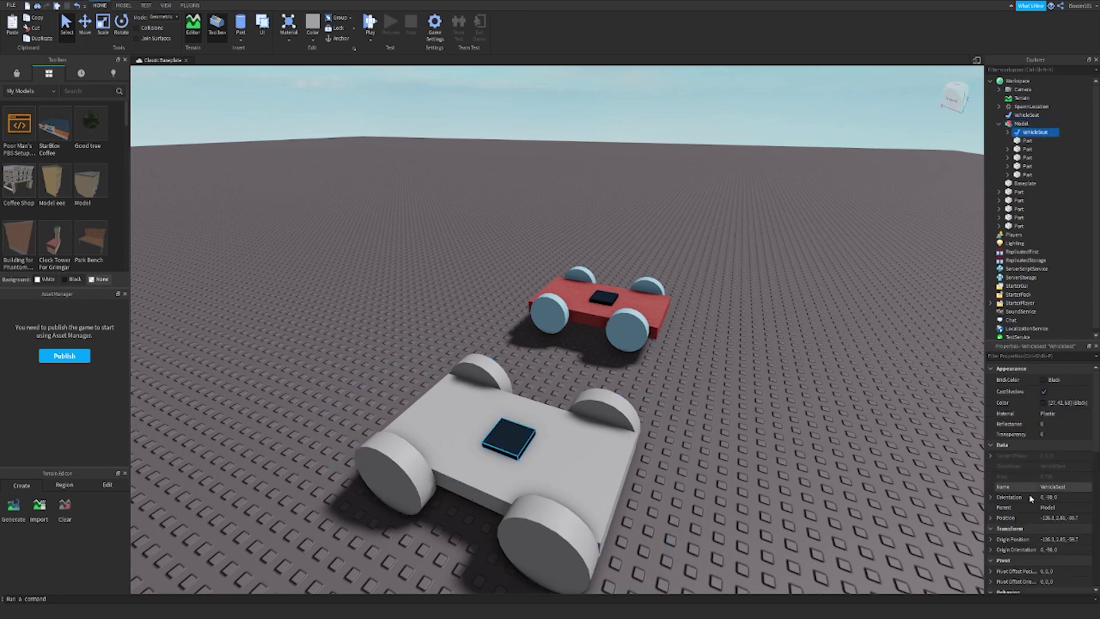
scroll(1039, 513, "down", 5)
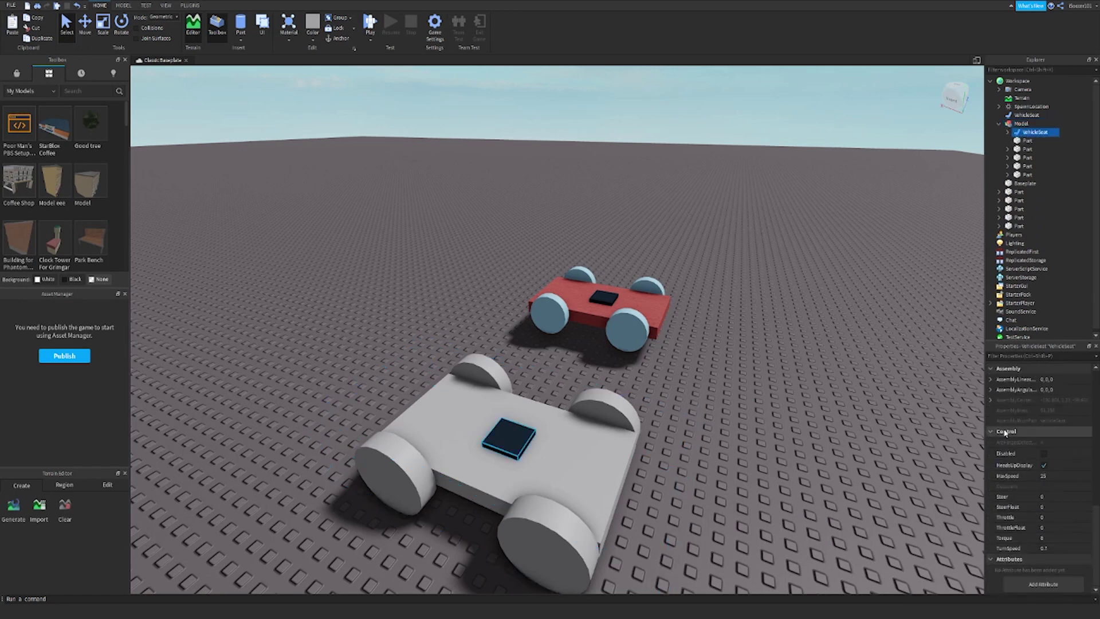
- Set the TurnSpeed of the red car's VehicleSeat to 0.7
left_click(964, 344)
left_click(1018, 115)
scroll(1044, 488, "down", 3)
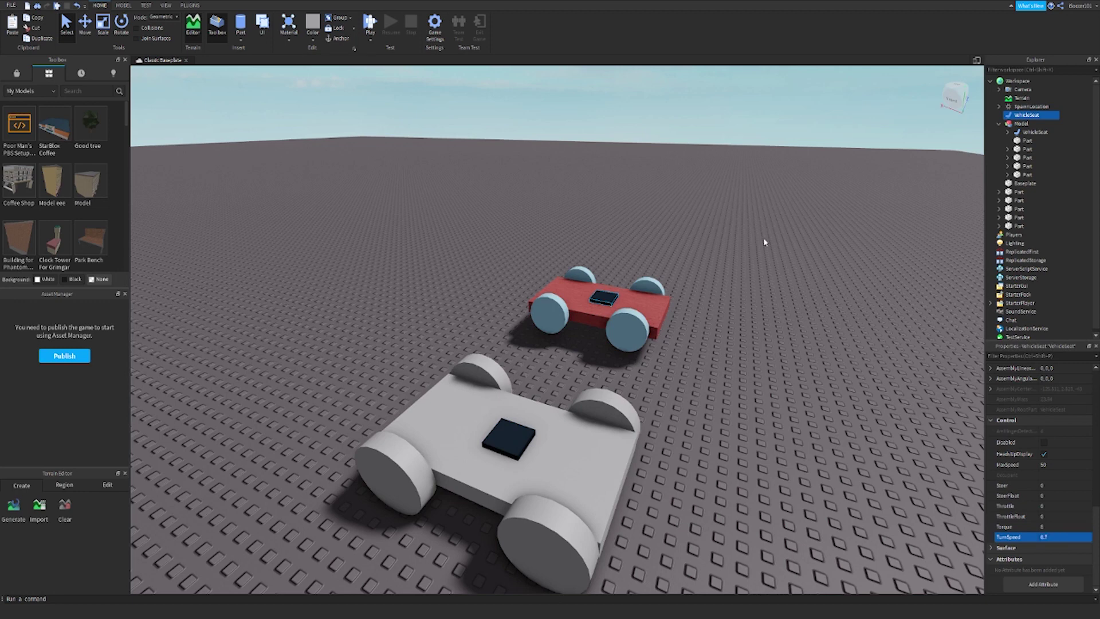
- Start a playtest to try the new turning speed, seating the character in the red car and driving forward
key("F5")
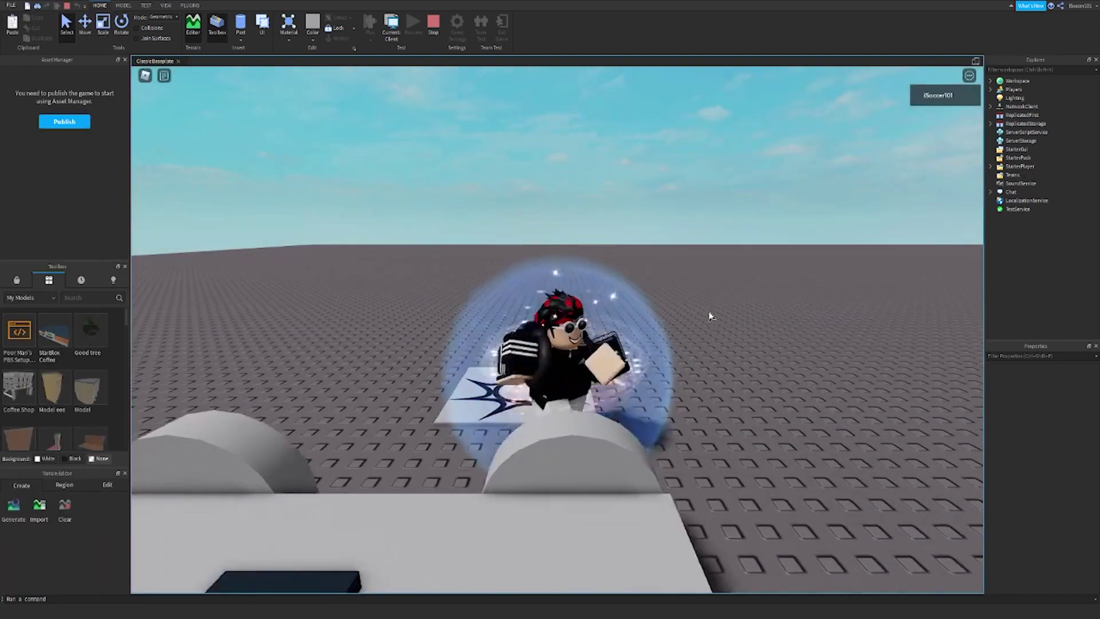
key("w")
right_click_drag(709, 312, 706, 313)
key("w")
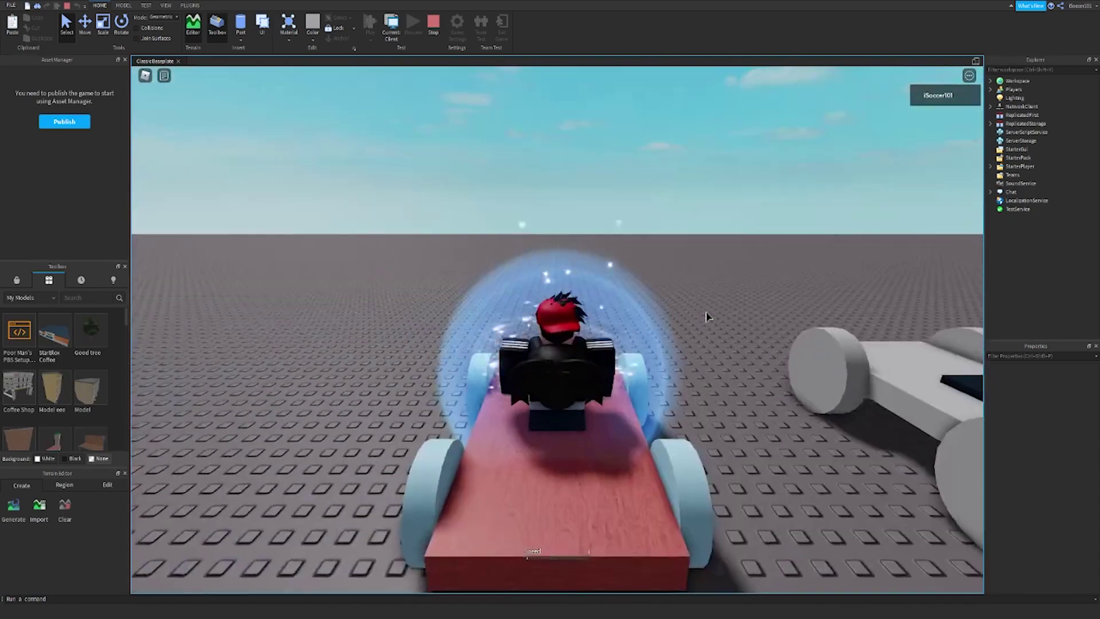
- Steer the red car through repeated turns in both directions from a wider view, and stop the playtest
key("a")
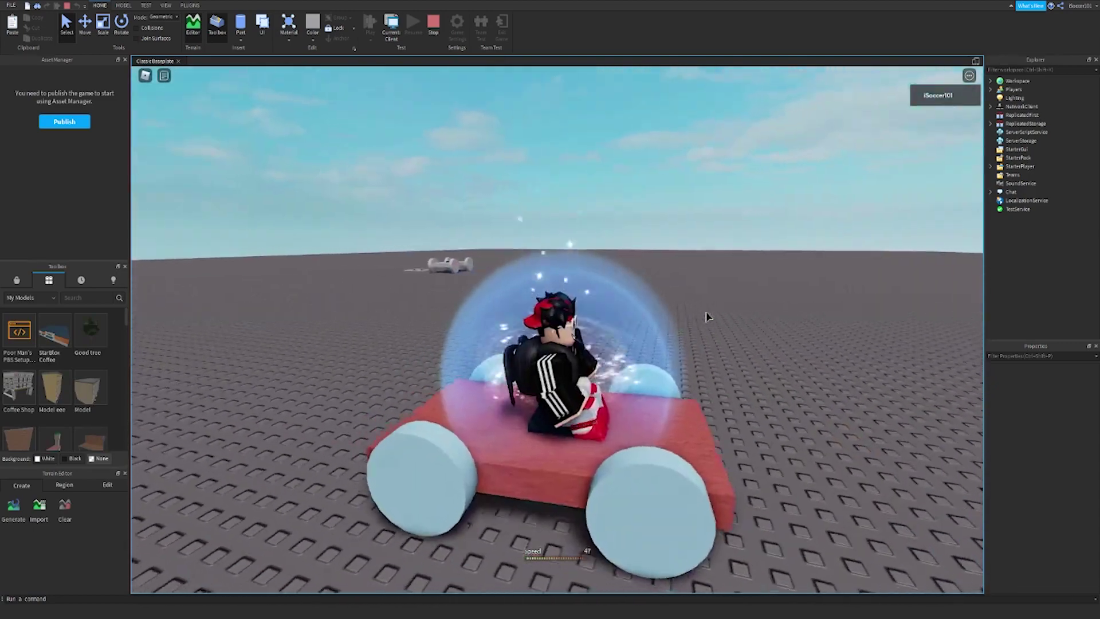
key("a")
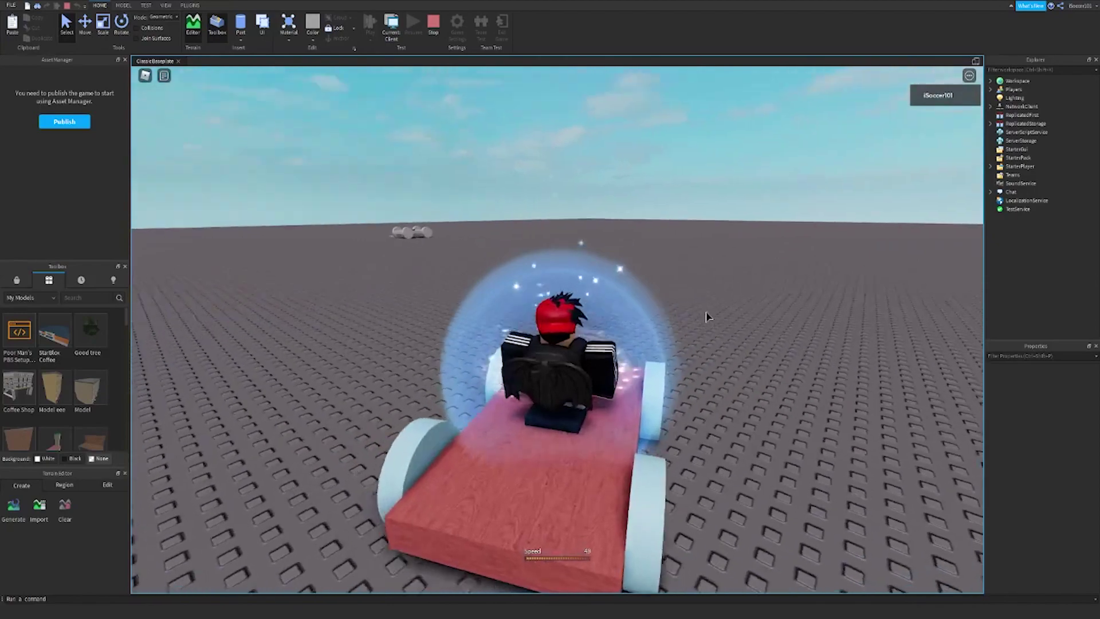
key("d")
right_click_drag(705, 311, 705, 311)
scroll(706, 310, "down", 3)
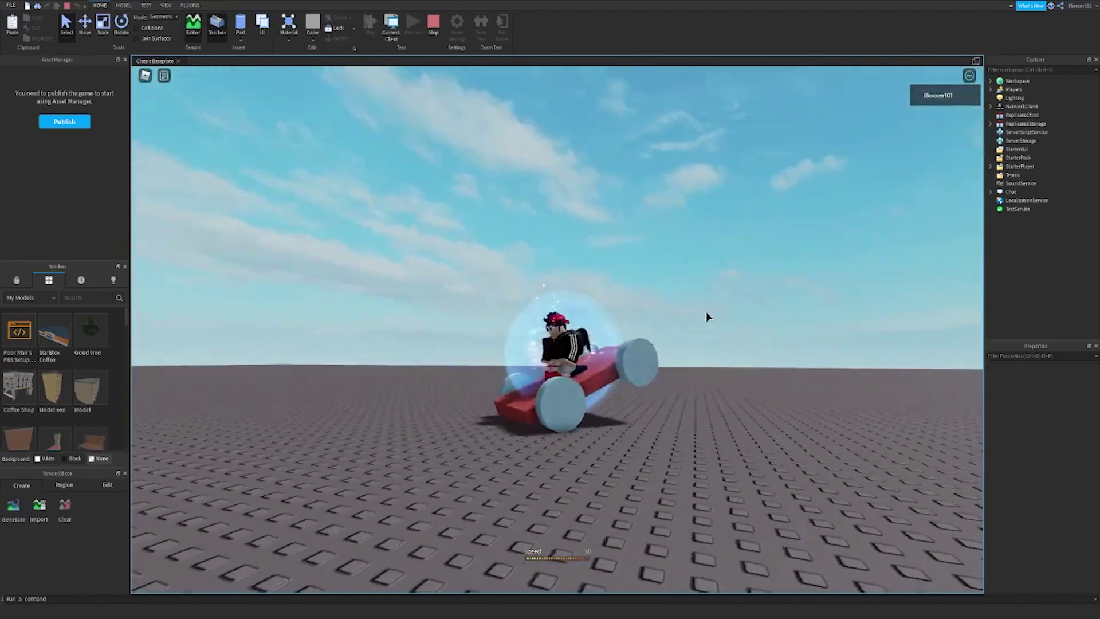
key("w")
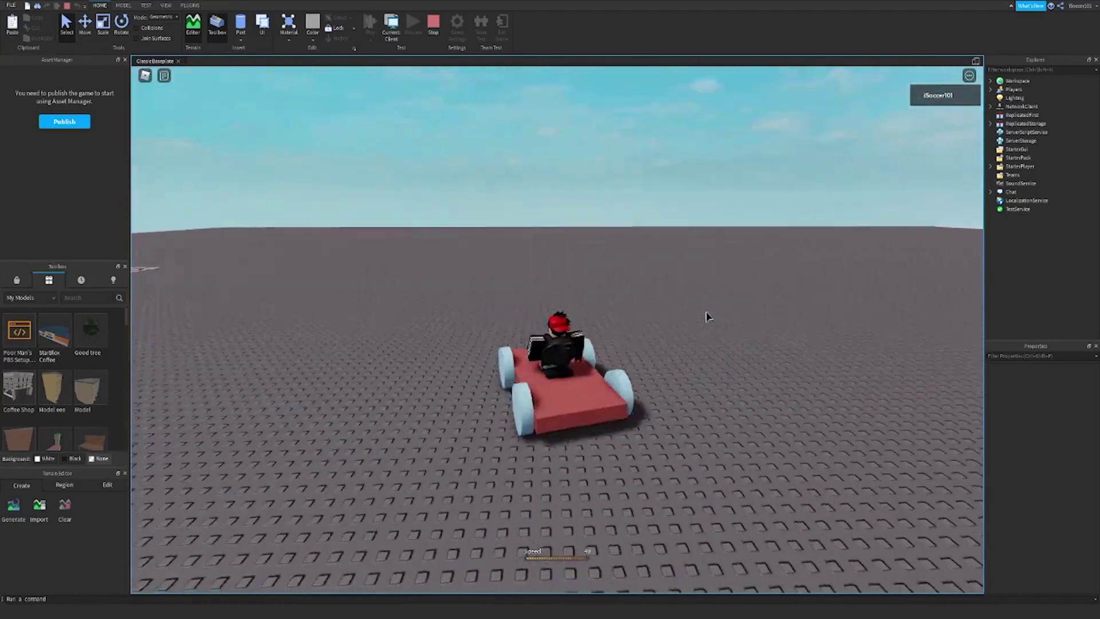
key("a")
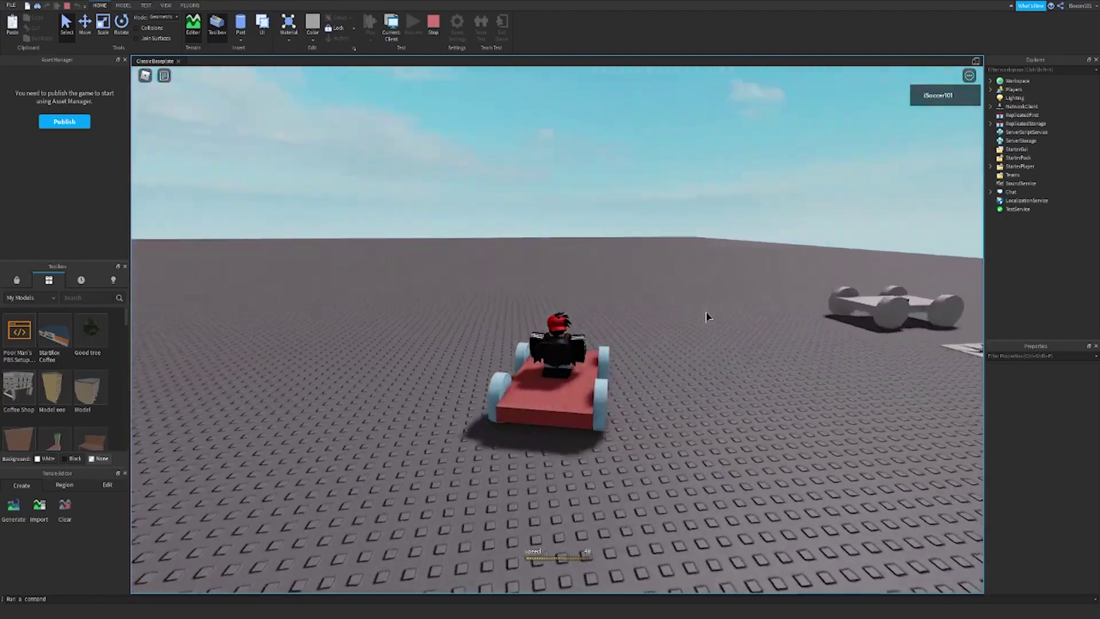
key("d")
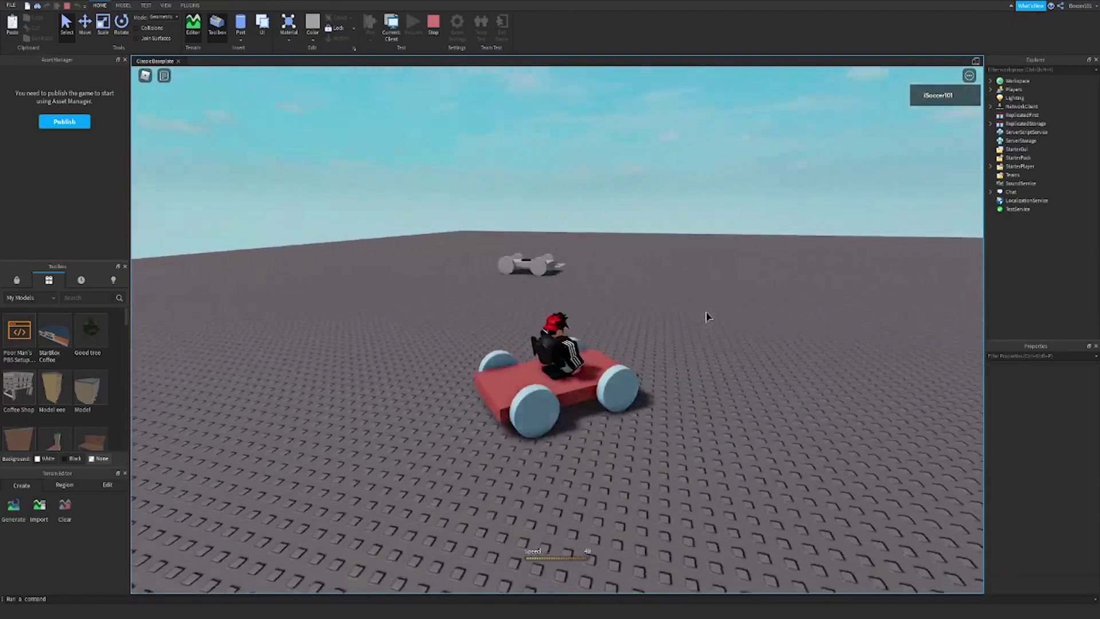
key("d")
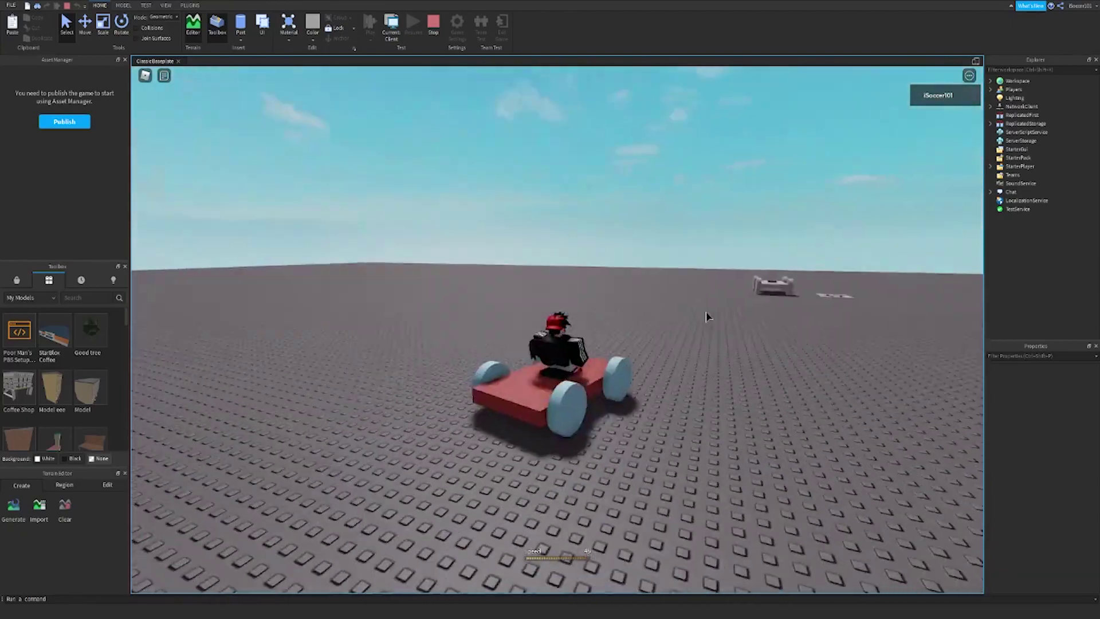
key("shift+F5")
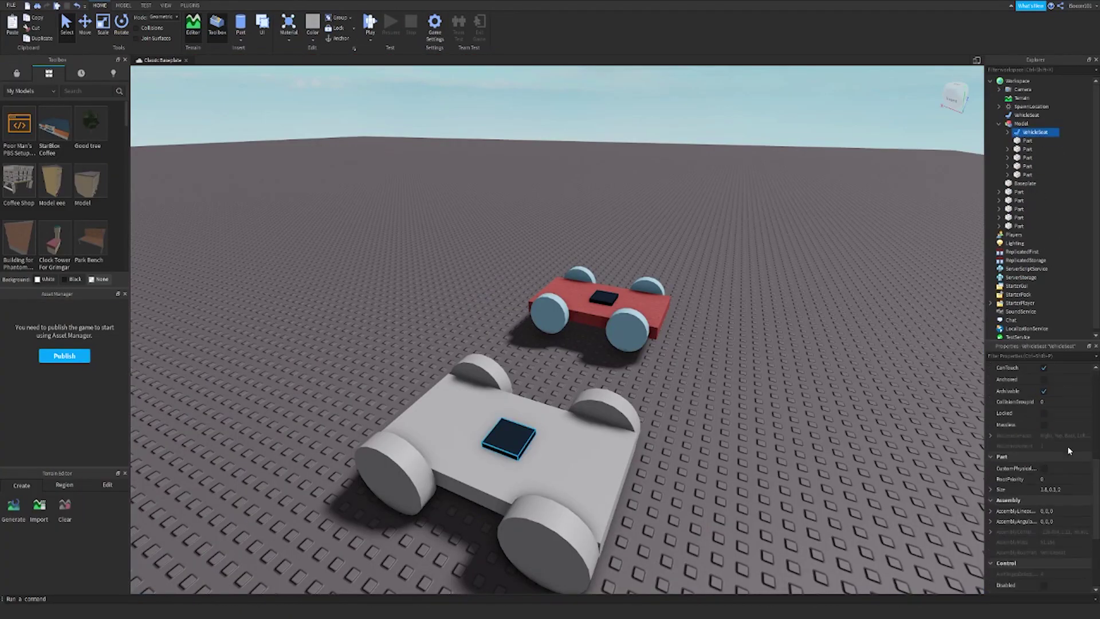
- Raise the MaxSpeed of the red car's VehicleSeat well above 50 and start a playtest
scroll(1067, 445, "down", 4)
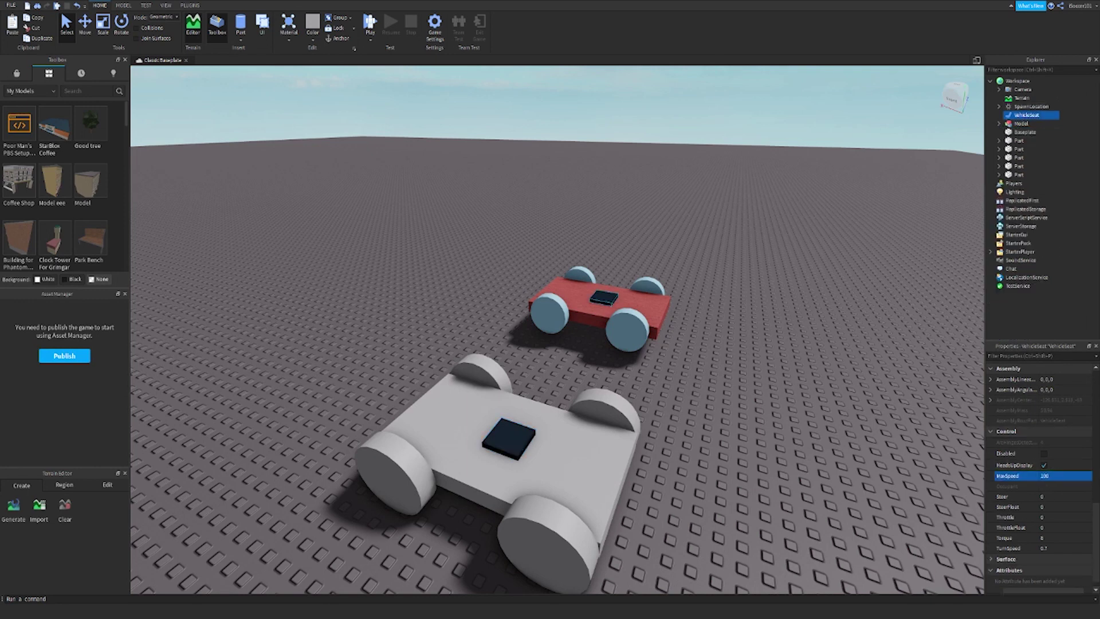
key("F5")
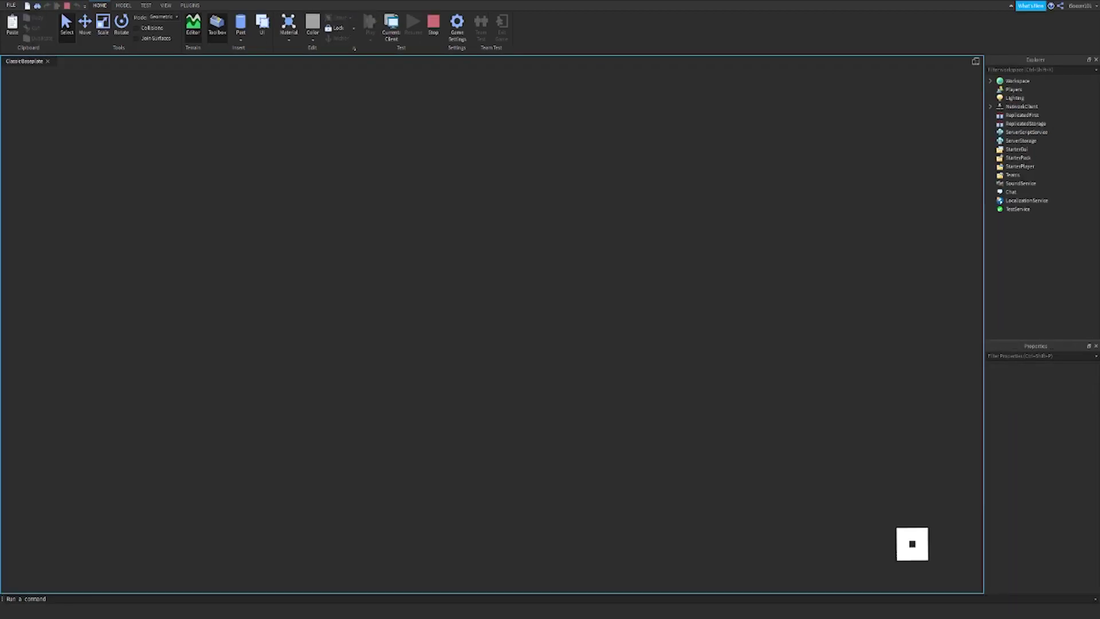
- Walk past the white car, seat the character in the red car, drive at the higher top speed, and stop the playtest
key("w")
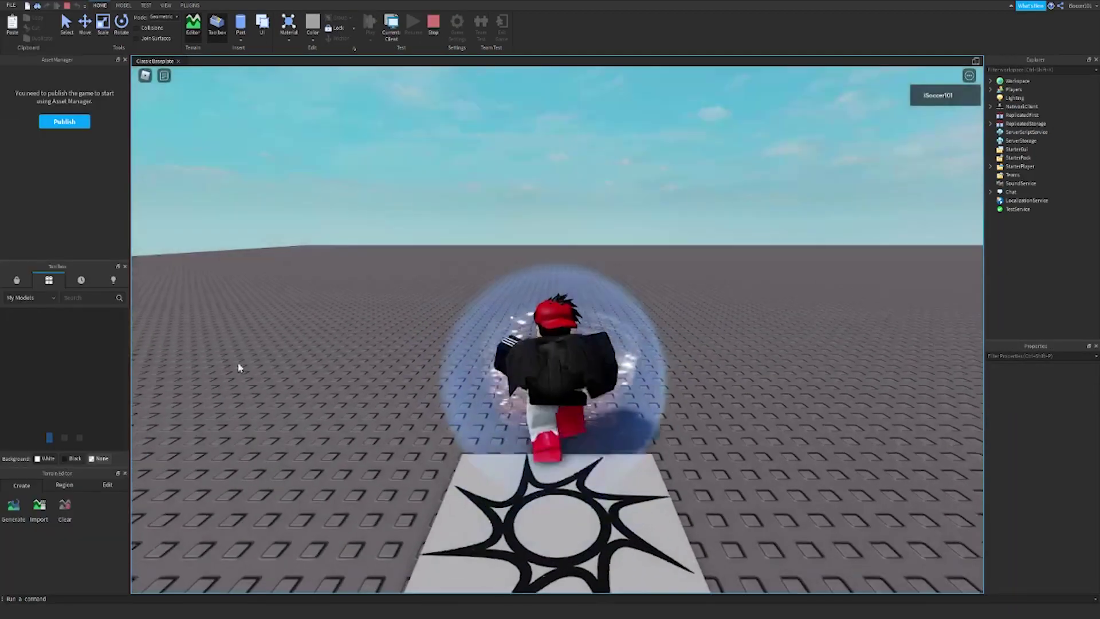
right_click_drag(237, 362, 347, 338)
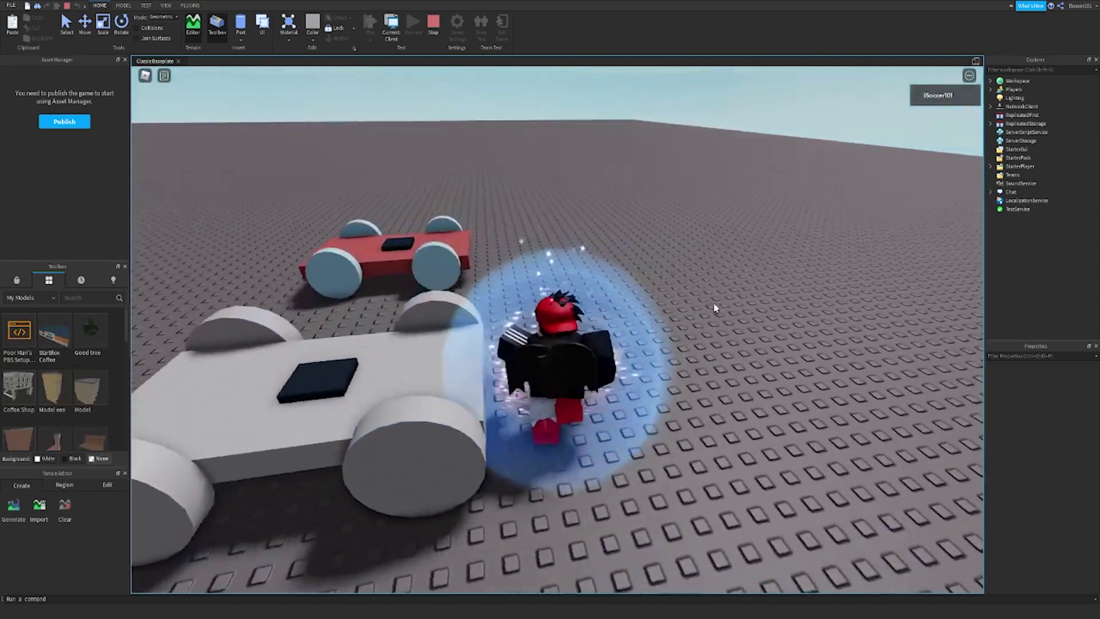
right_click_drag(714, 307, 715, 308)
key("space")
key("w")
key("d")
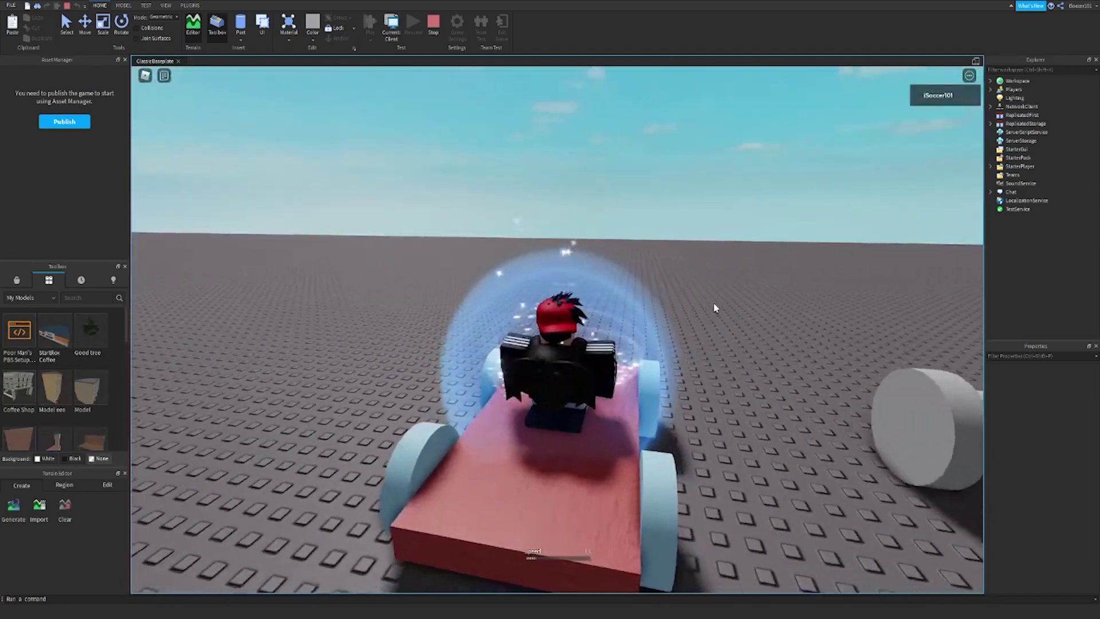
key("w")
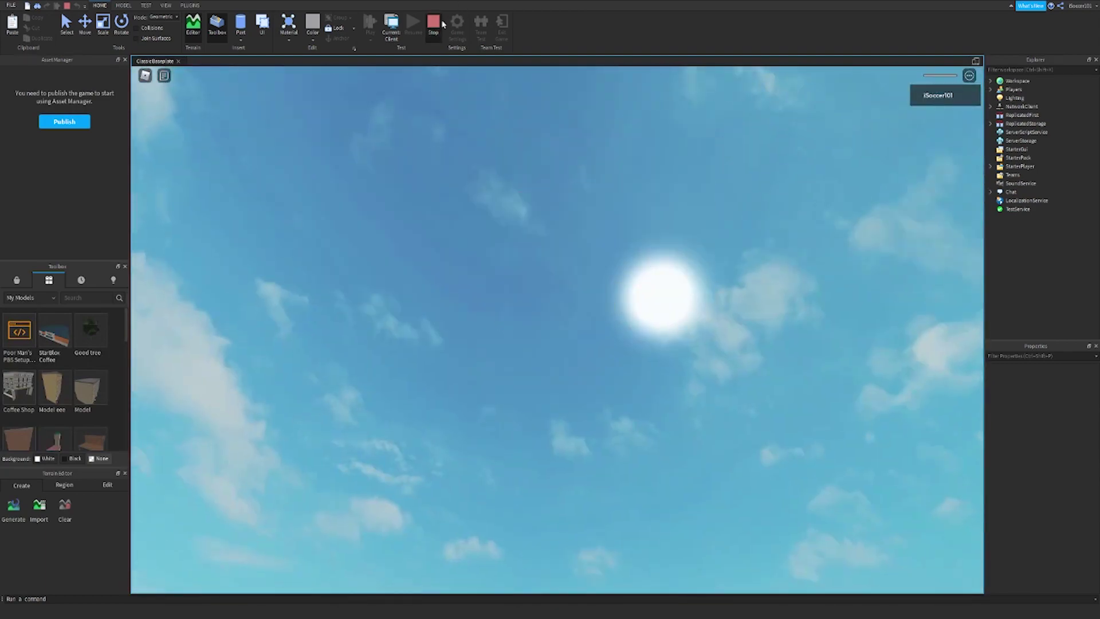
left_click(441, 22)
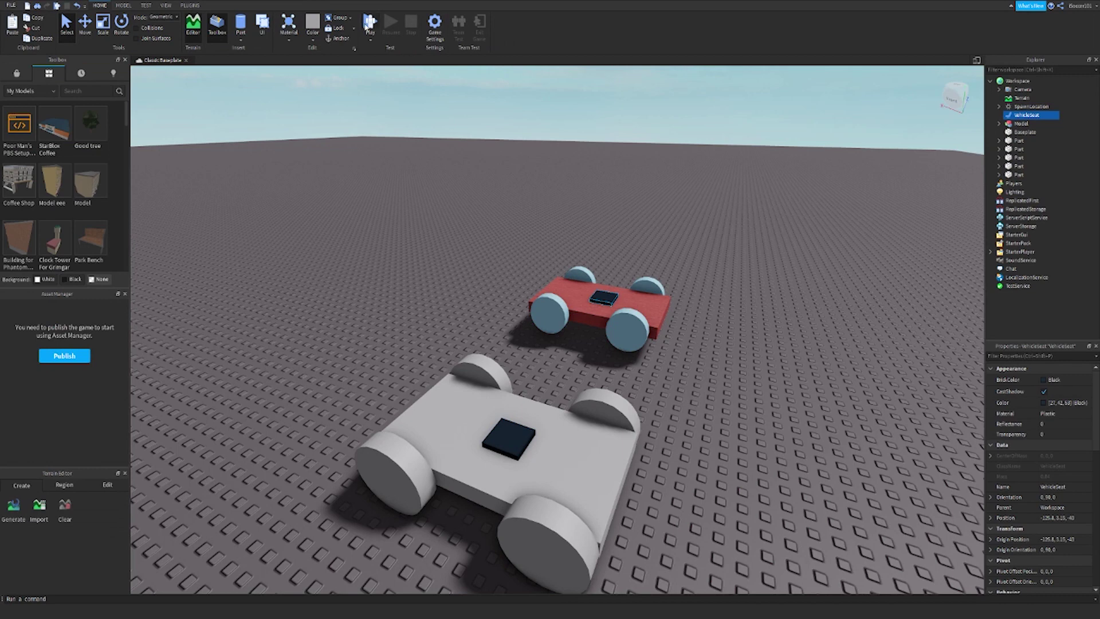
left_click(367, 24)
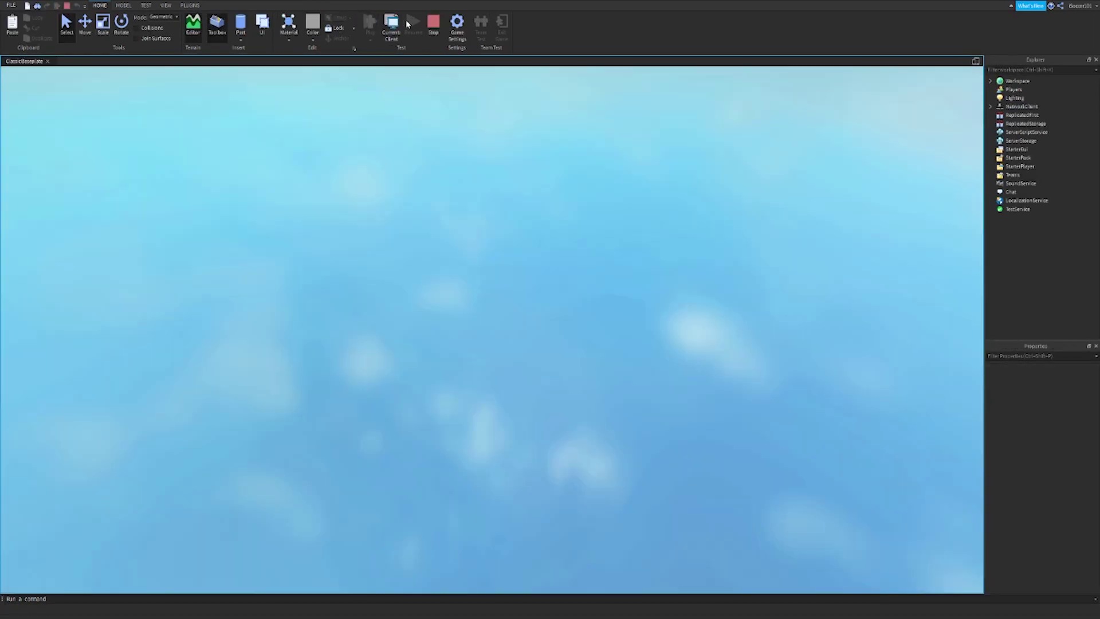
left_click(440, 22)
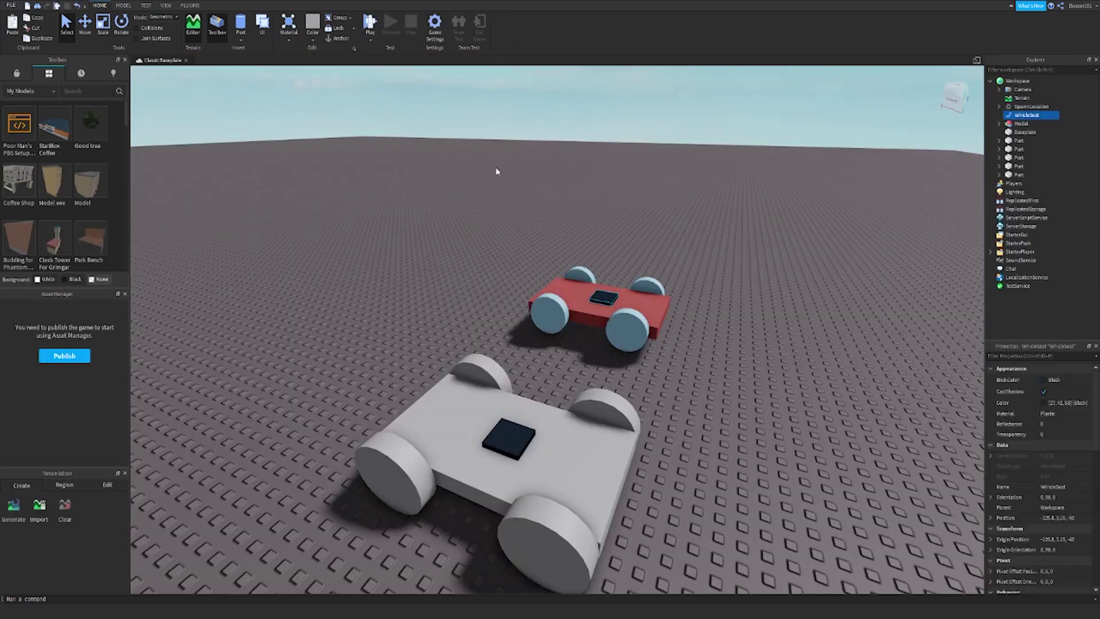
- Select every part of the red car together with its VehicleSeat, viewing the wheels from ground level
right_click_drag(504, 339, 626, 272)
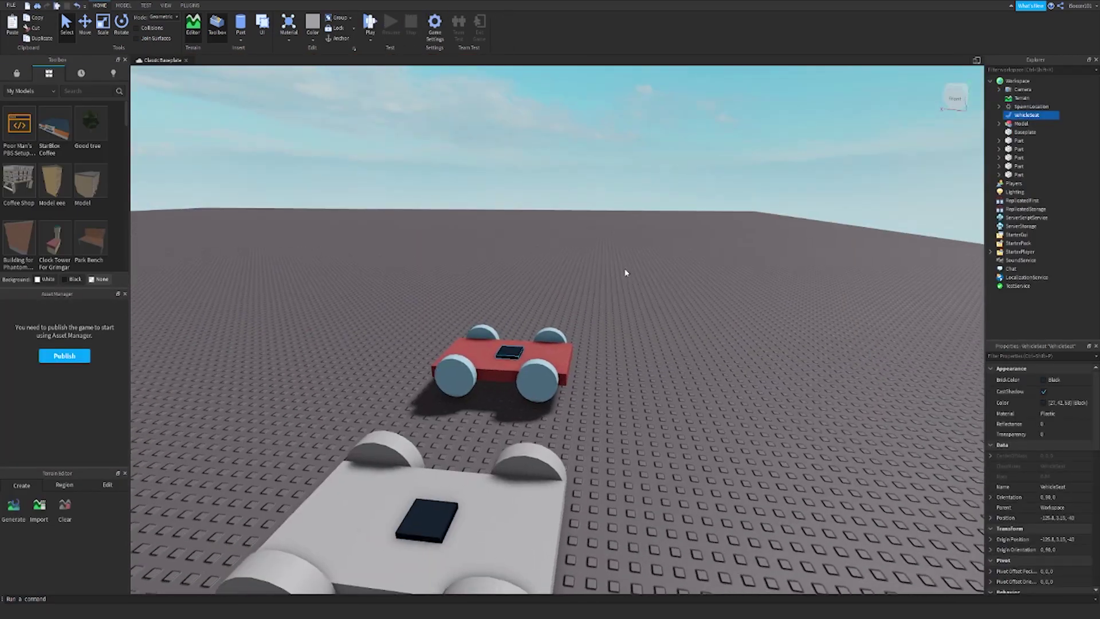
left_click(627, 267)
key("s")
key("a")
key("w")
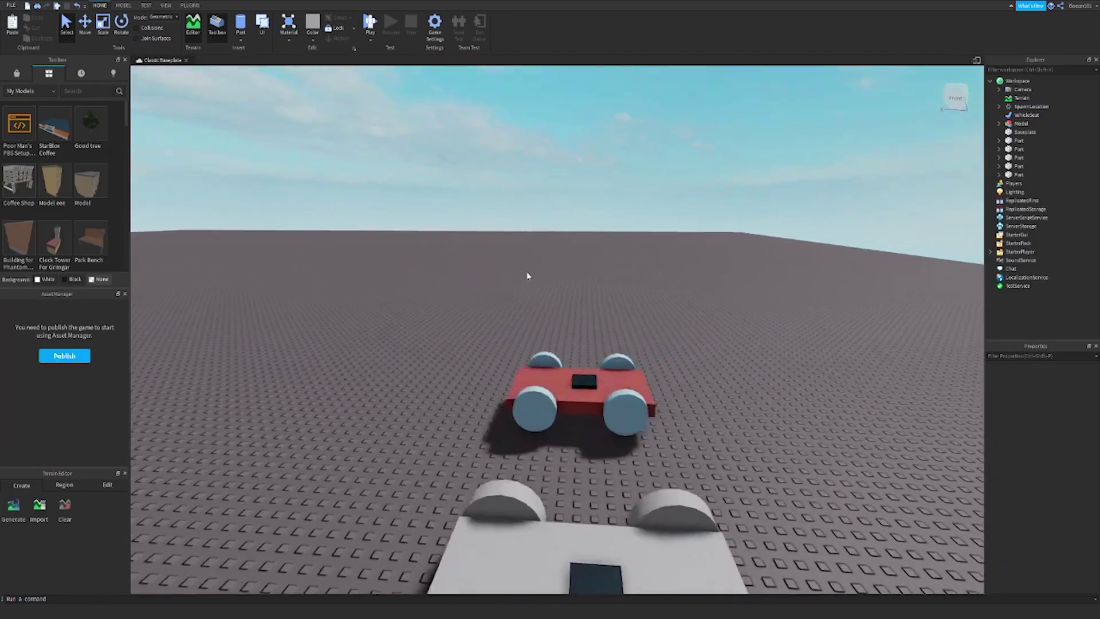
left_click_drag(461, 278, 659, 440)
key("w")
mouse_move(671, 441)
right_mouse_down()
mouse_move(649, 414)
mouse_move(665, 422)
right_mouse_up()
key("w")
key("s")
key("w")
- Lower the whole red car about 0.9 studs towards the baseplate with the Building Tools by F3X Move tool
left_click(198, 7)
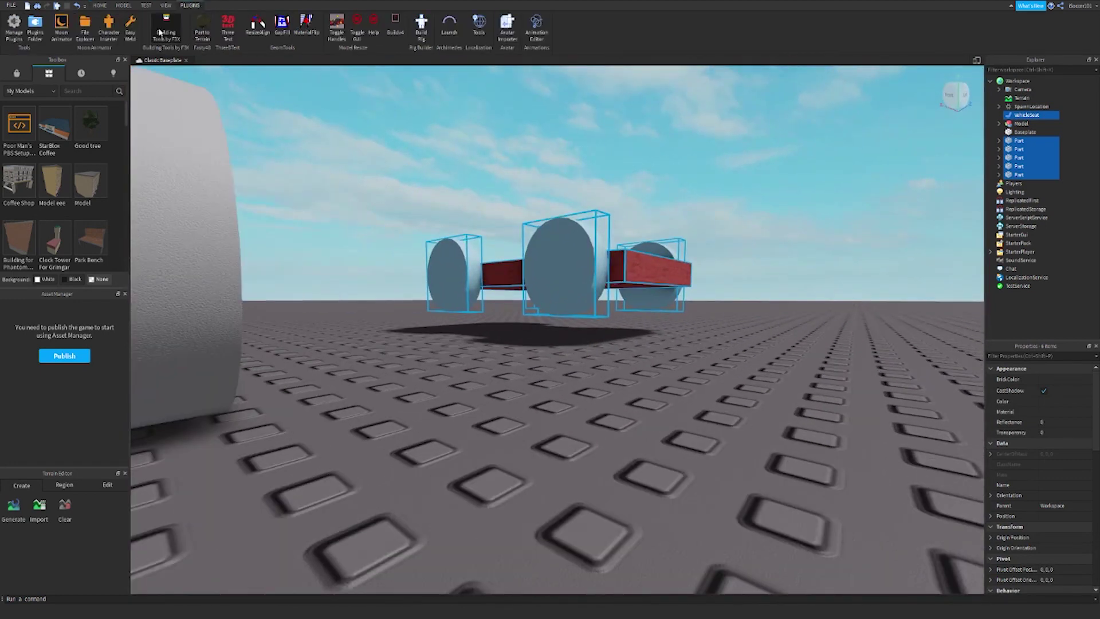
left_click(162, 32)
left_click_drag(562, 204, 555, 222)
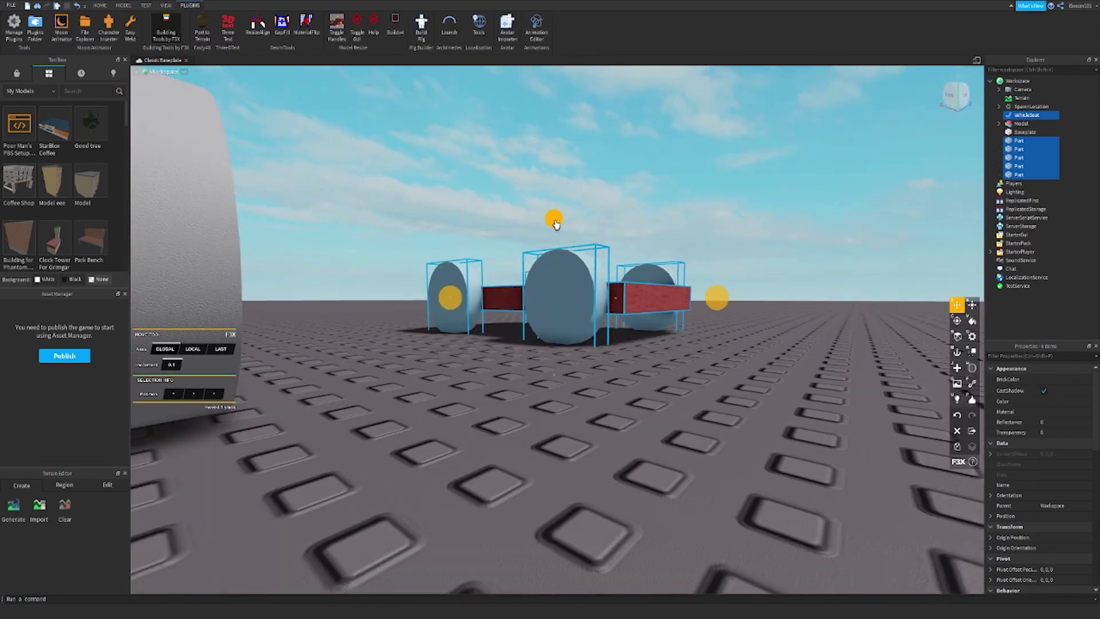
- Select only the red car's VehicleSeat and bring up its Control properties
left_click(640, 190)
key("w")
right_click_drag(638, 300, 639, 309)
left_click(528, 371)
key("s")
scroll(1040, 465, "down", 10)
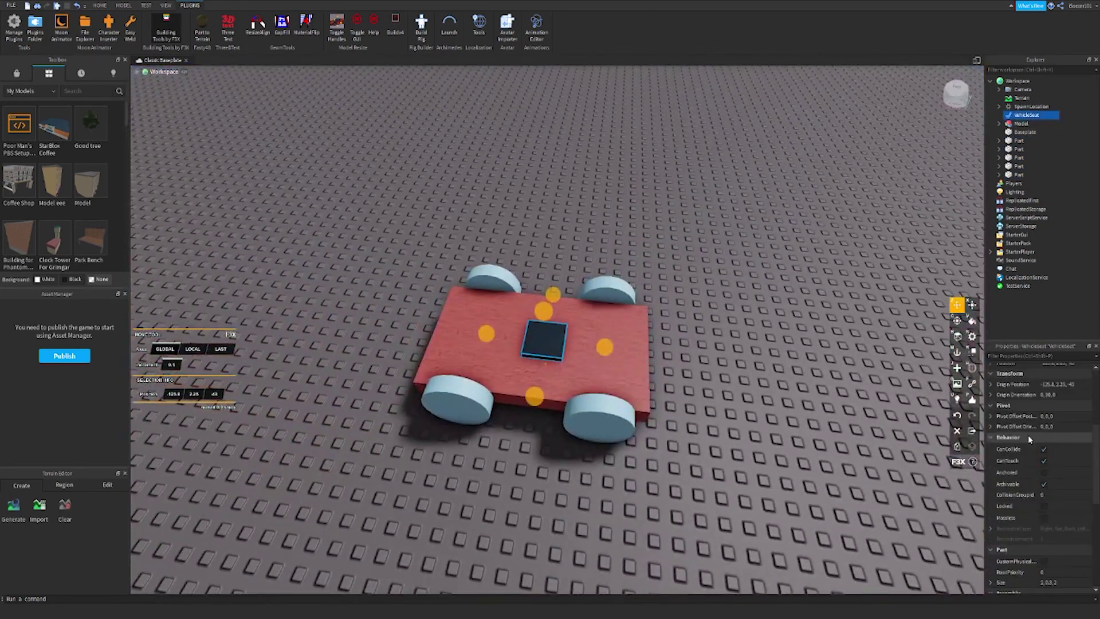